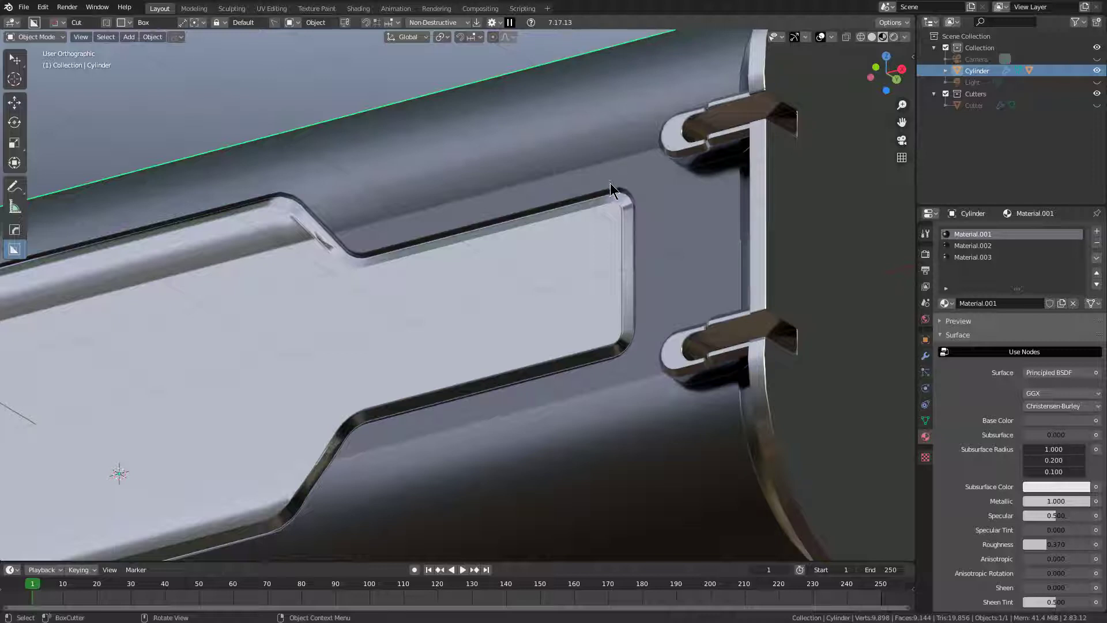
Step: Draw a narrow upright BoxCutter box cut near the narrow end of the recessed panel, extruded about 0.105 deep
{"action": "key", "text": "q"}
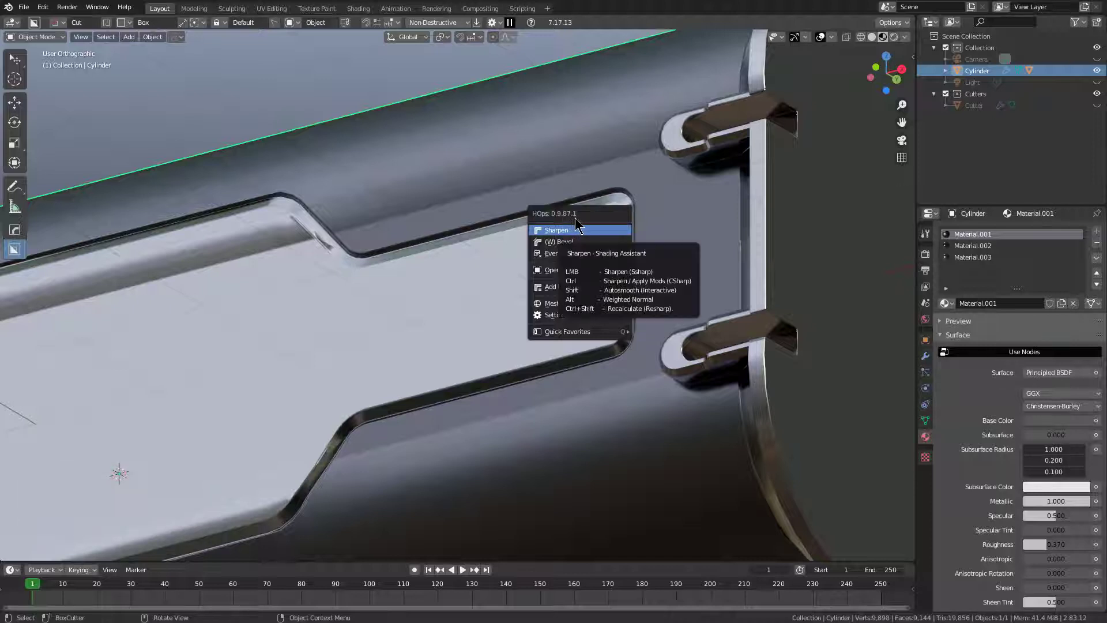
{"action": "key", "text": "d"}
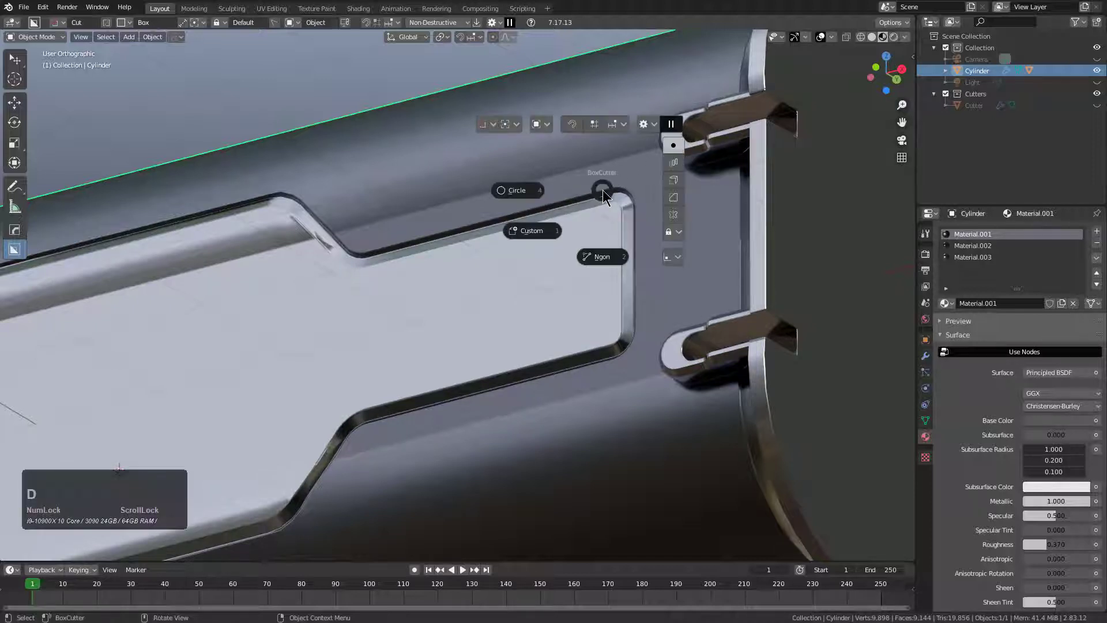
{"action": "left_click", "coordinate": [542, 201]}
{"action": "mouse_move", "coordinate": [590, 243]}
{"action": "left_mouse_down"}
{"action": "mouse_move", "coordinate": [576, 303]}
{"action": "mouse_move", "coordinate": [586, 313]}
{"action": "left_mouse_up"}
Step: Array the box cut into eight slots along the panel at a distance of about -0.234, lock the shape and apply the cut
{"action": "key", "text": "v"}
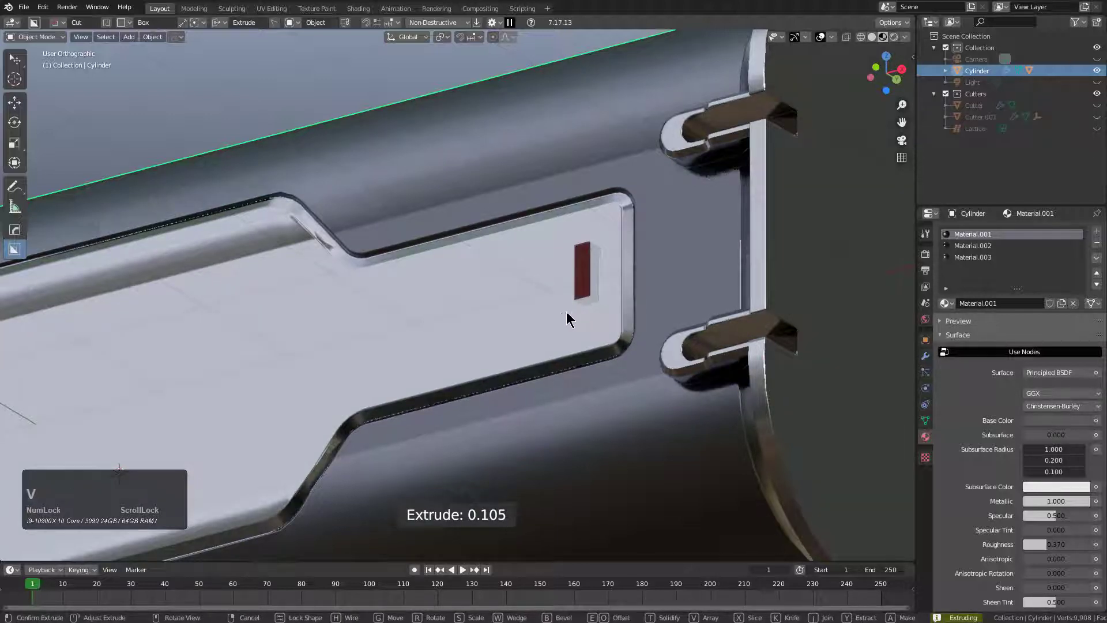
{"action": "key", "text": "x"}
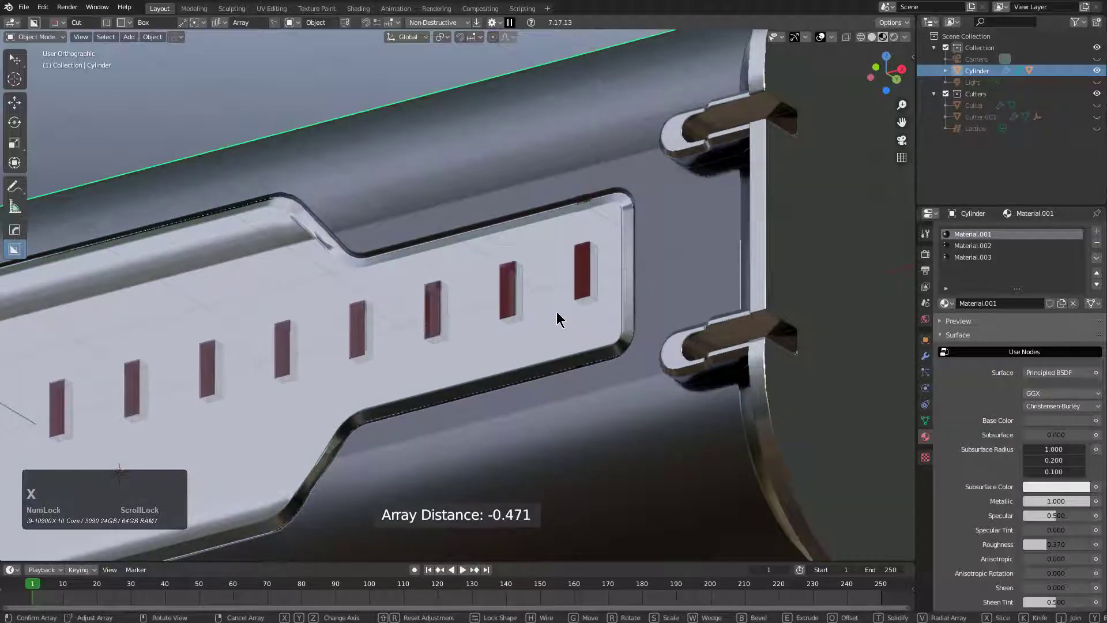
{"action": "left_click", "coordinate": [571, 306]}
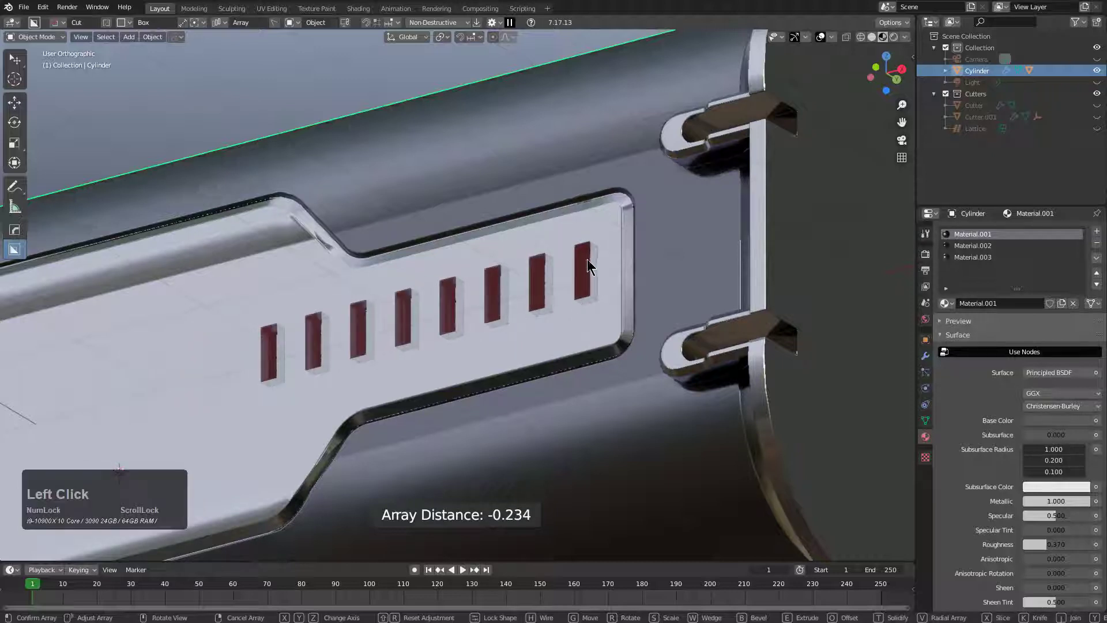
{"action": "left_click", "coordinate": [591, 248], "text": "shift"}
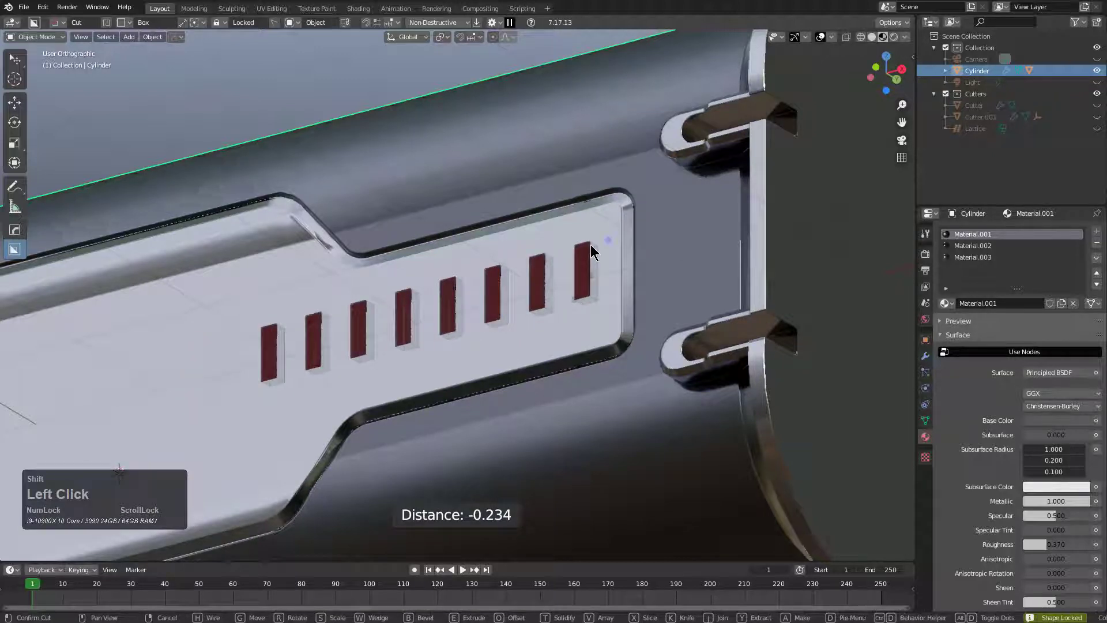
{"action": "left_click", "coordinate": [591, 248]}
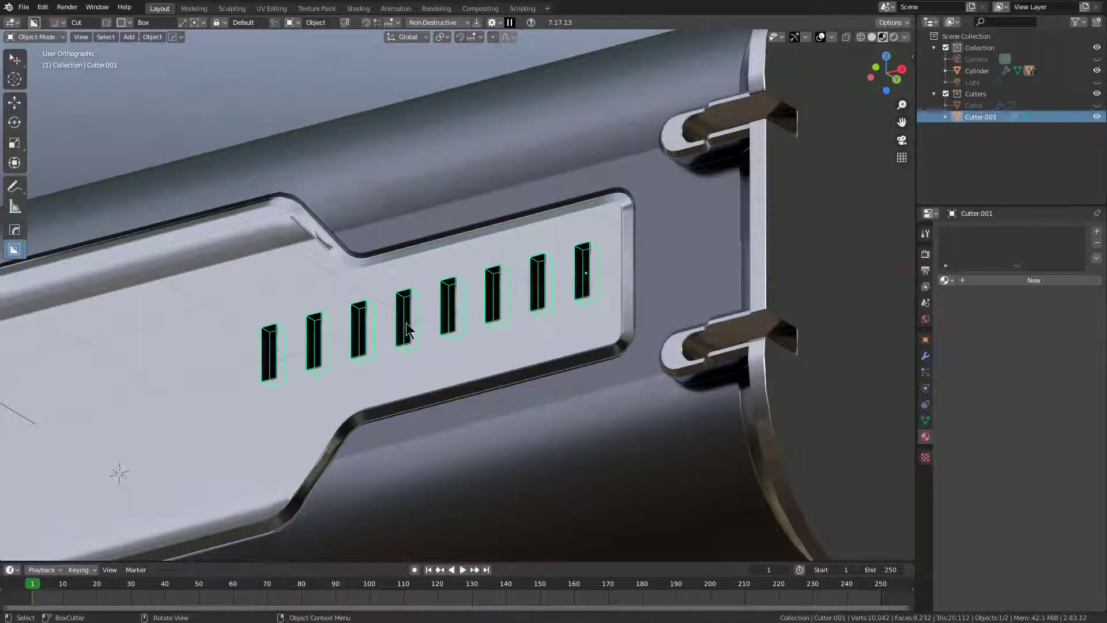
Step: Adjust the slot cutter with Array V2 along Y in 3D mode to eight copies with a relative offset of about -3.698
{"action": "right_click", "coordinate": [491, 183]}
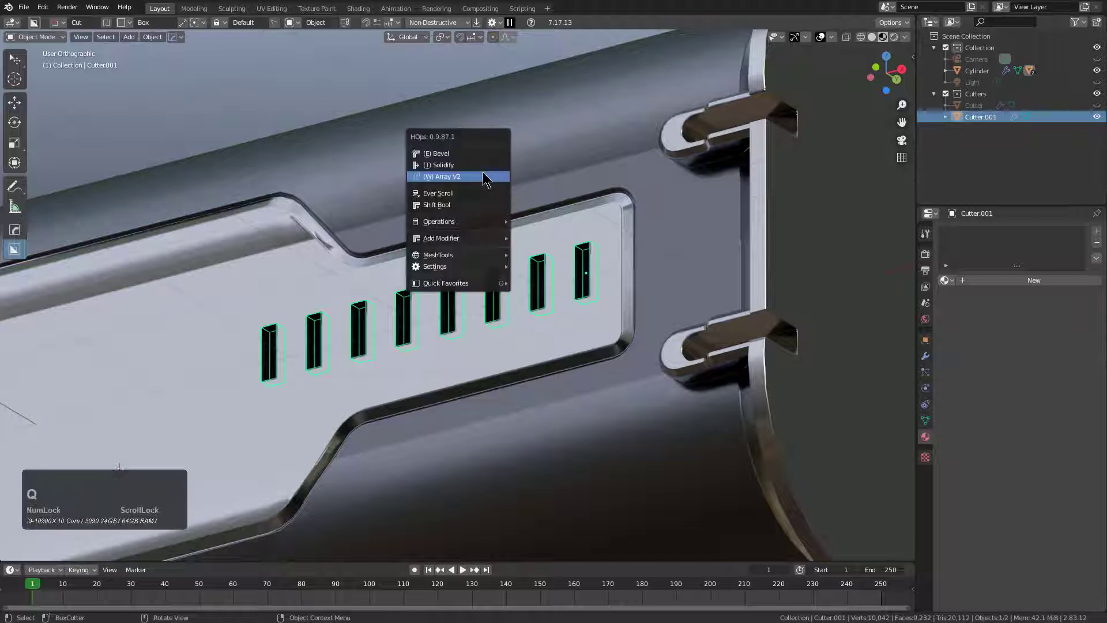
{"action": "left_click", "coordinate": [487, 178]}
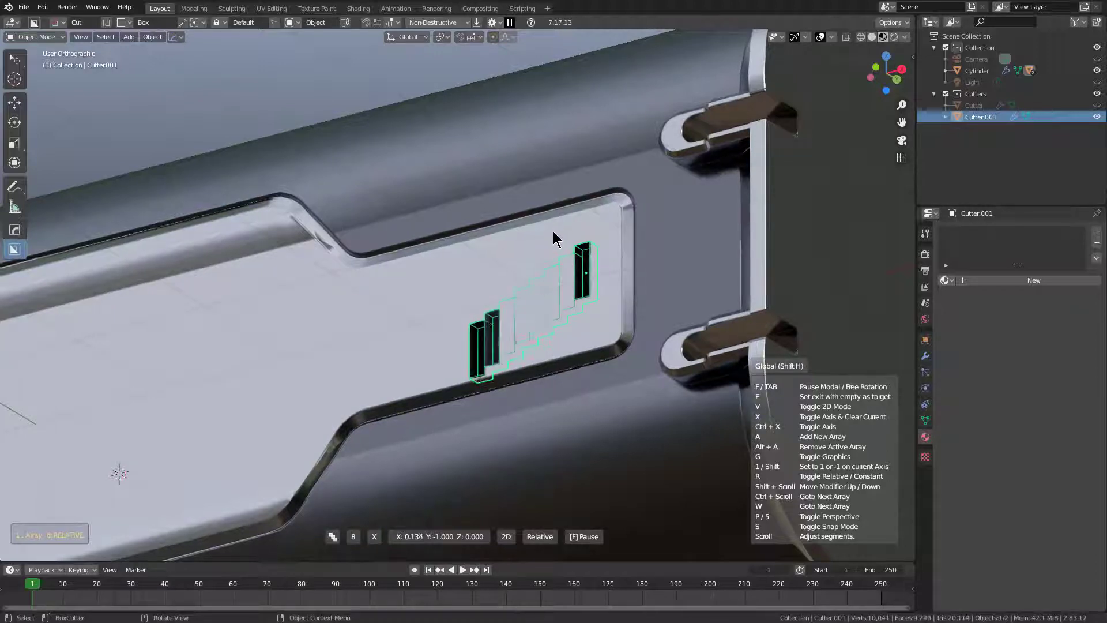
{"action": "key", "text": "x"}
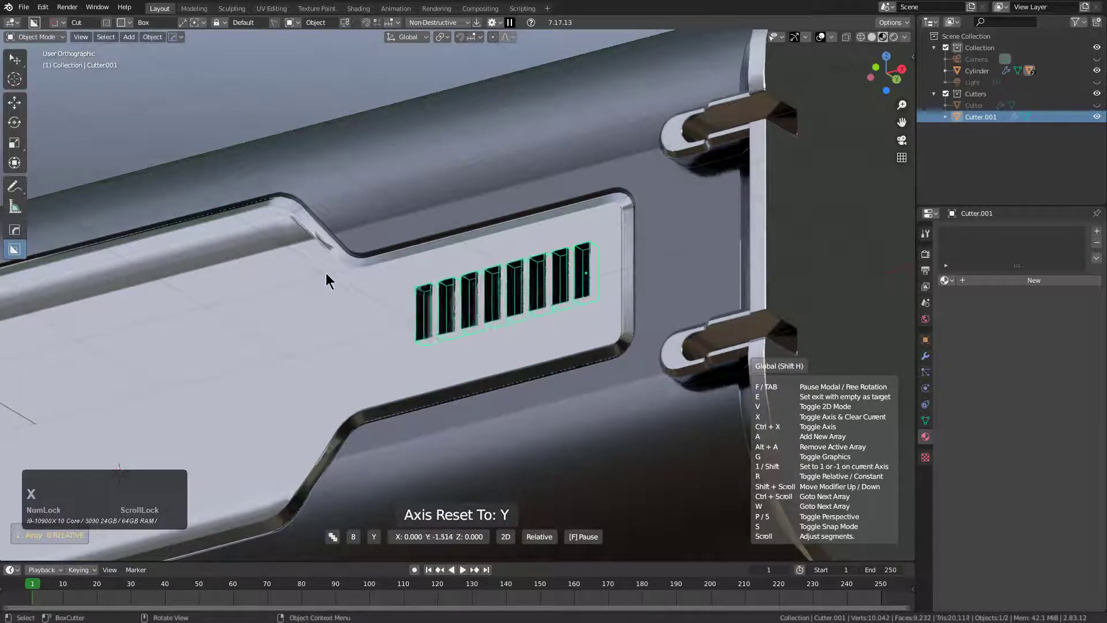
{"action": "key", "text": "v"}
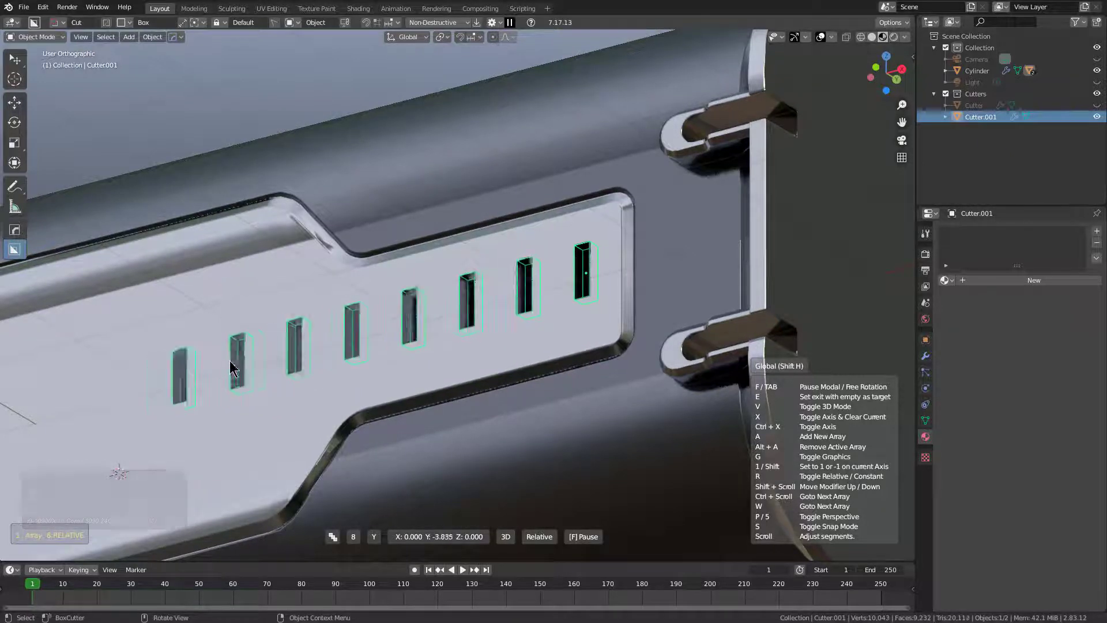
{"action": "scroll", "coordinate": [197, 367], "scroll_direction": "down", "scroll_amount": 3}
{"action": "scroll", "coordinate": [196, 366], "scroll_direction": "up", "scroll_amount": 3}
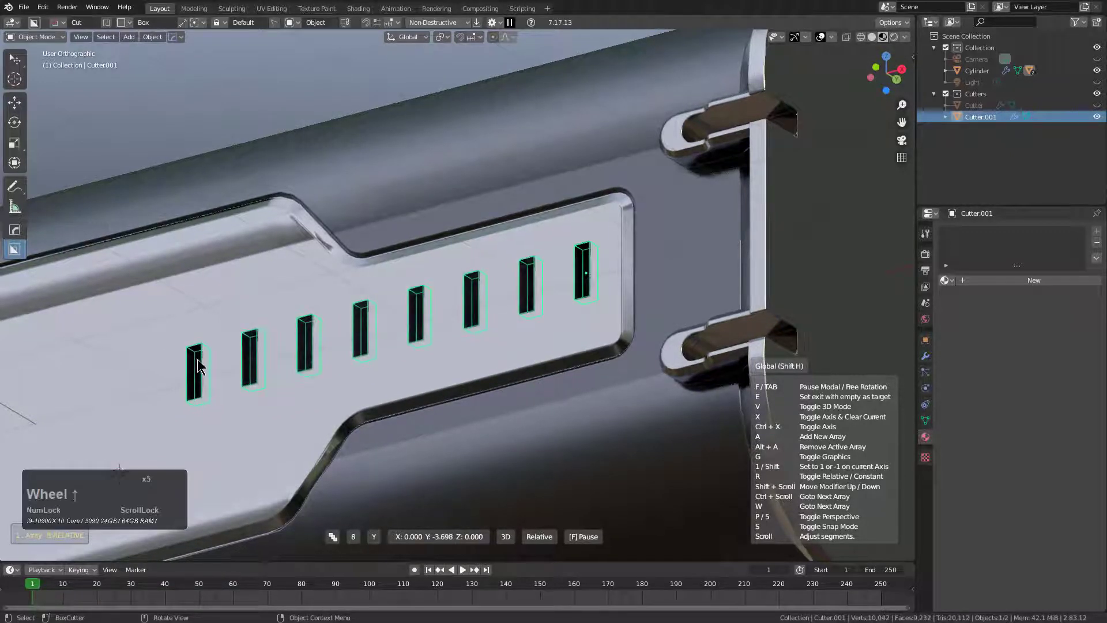
{"action": "left_click", "coordinate": [197, 365]}
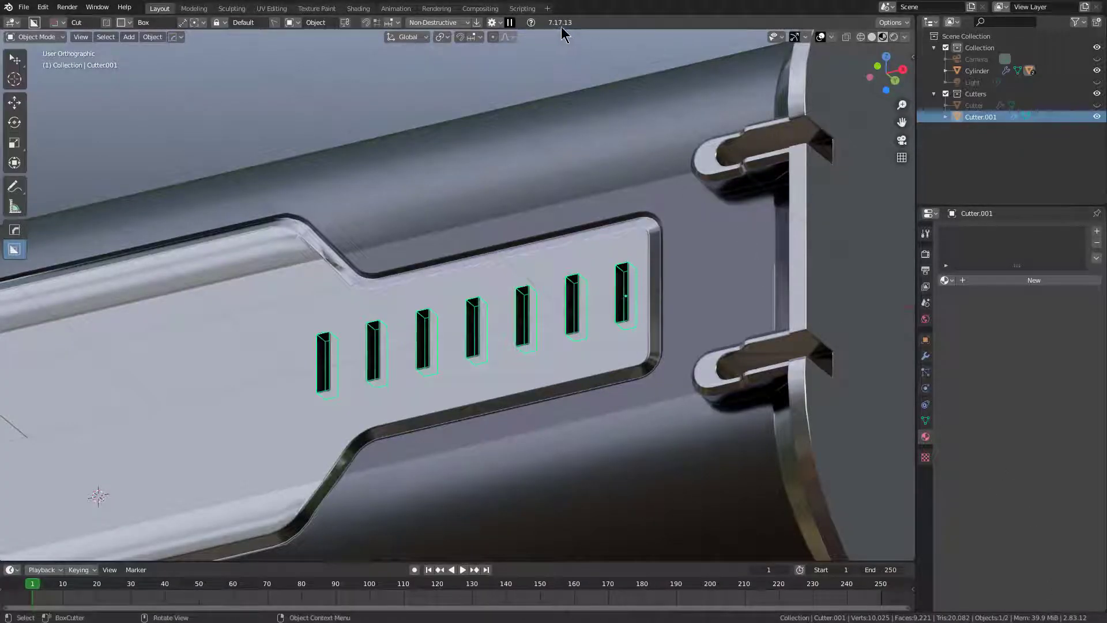
{"action": "key", "text": "ctrl+grave"}
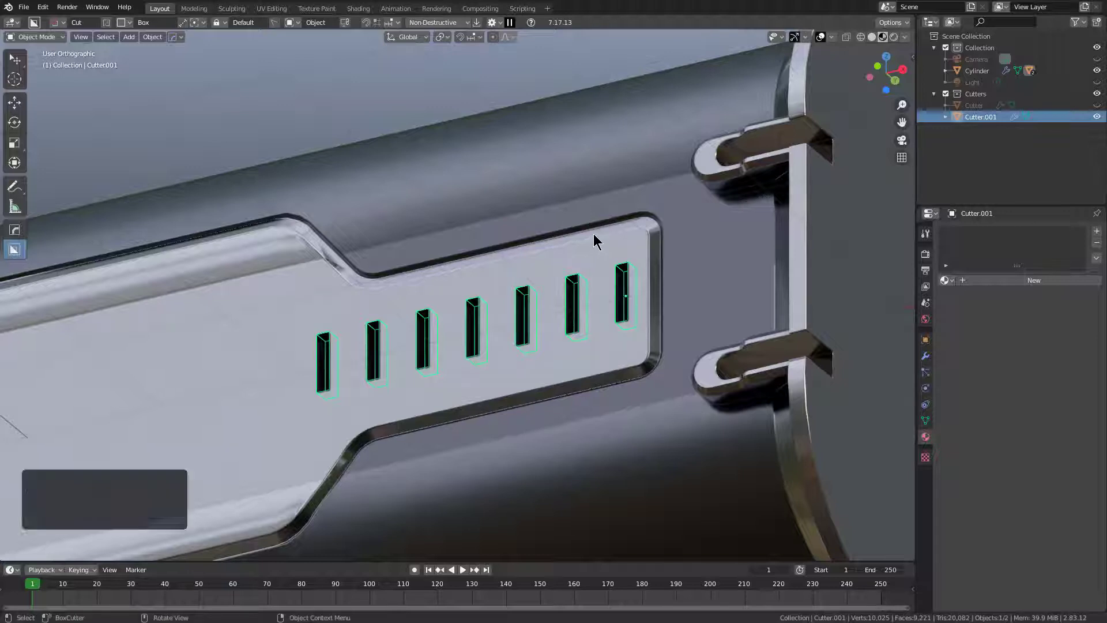
{"action": "key", "text": "q"}
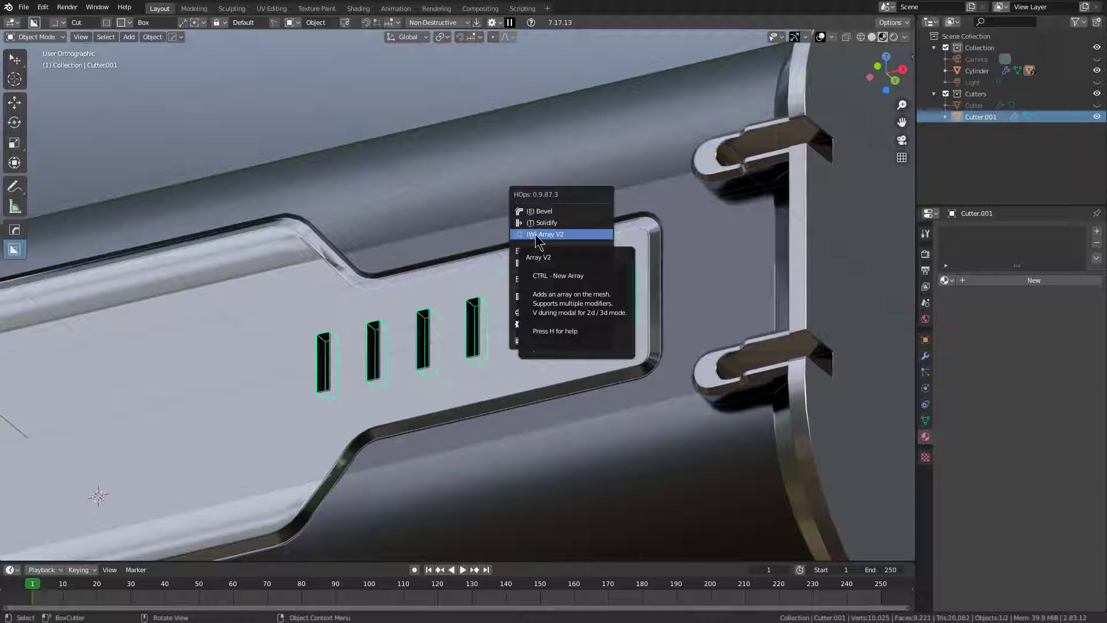
{"action": "left_click", "coordinate": [535, 234]}
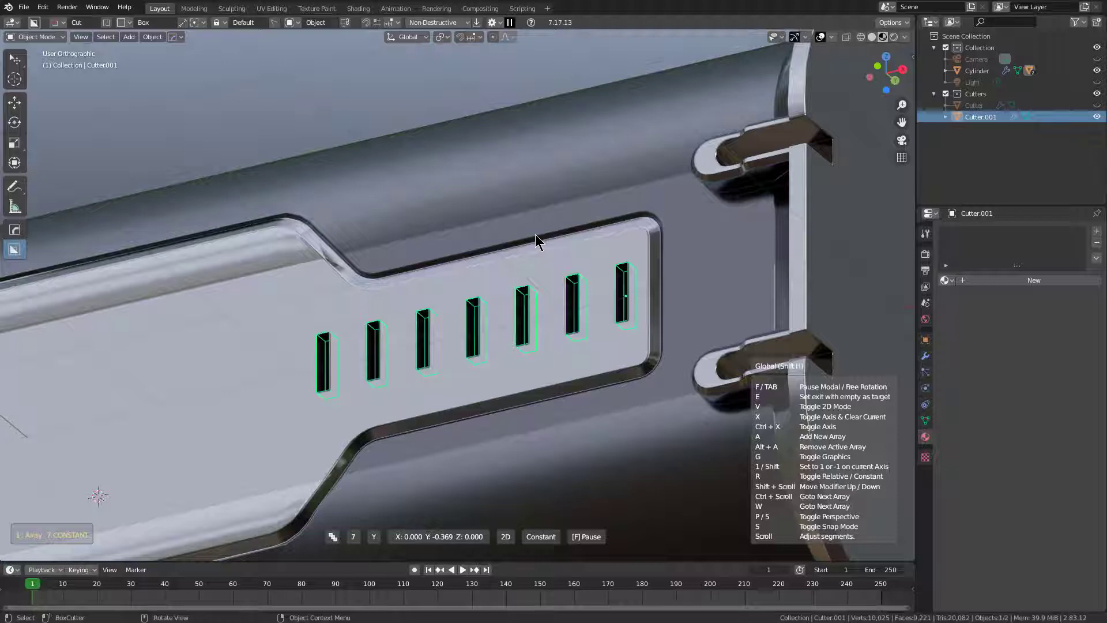
{"action": "scroll", "coordinate": [535, 234], "scroll_direction": "down", "scroll_amount": 3}
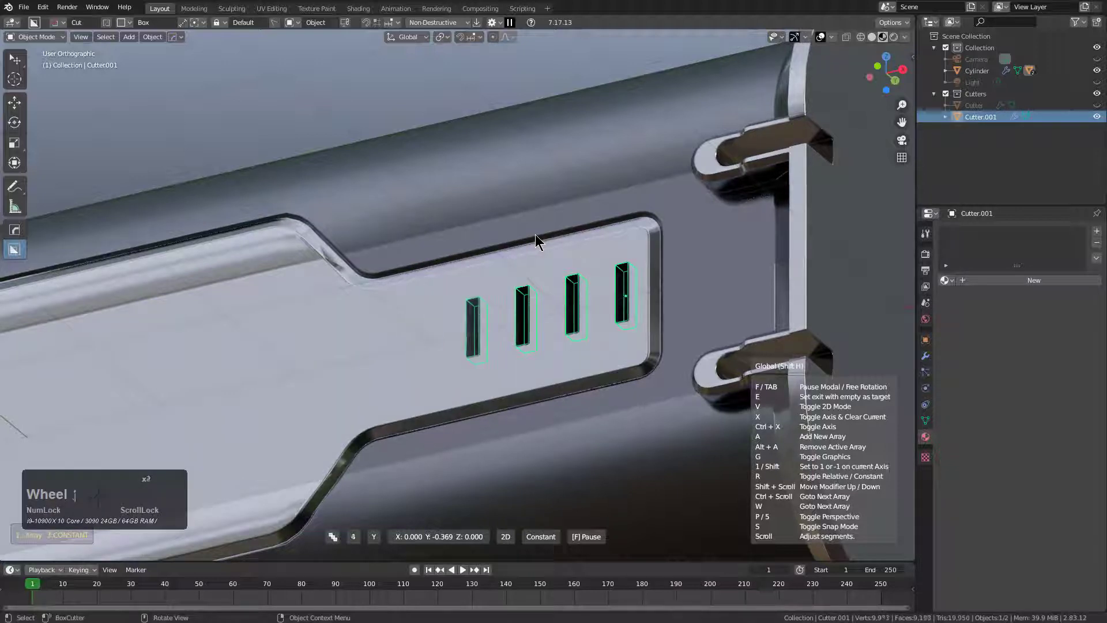
{"action": "scroll", "coordinate": [535, 234], "scroll_direction": "up", "scroll_amount": 3}
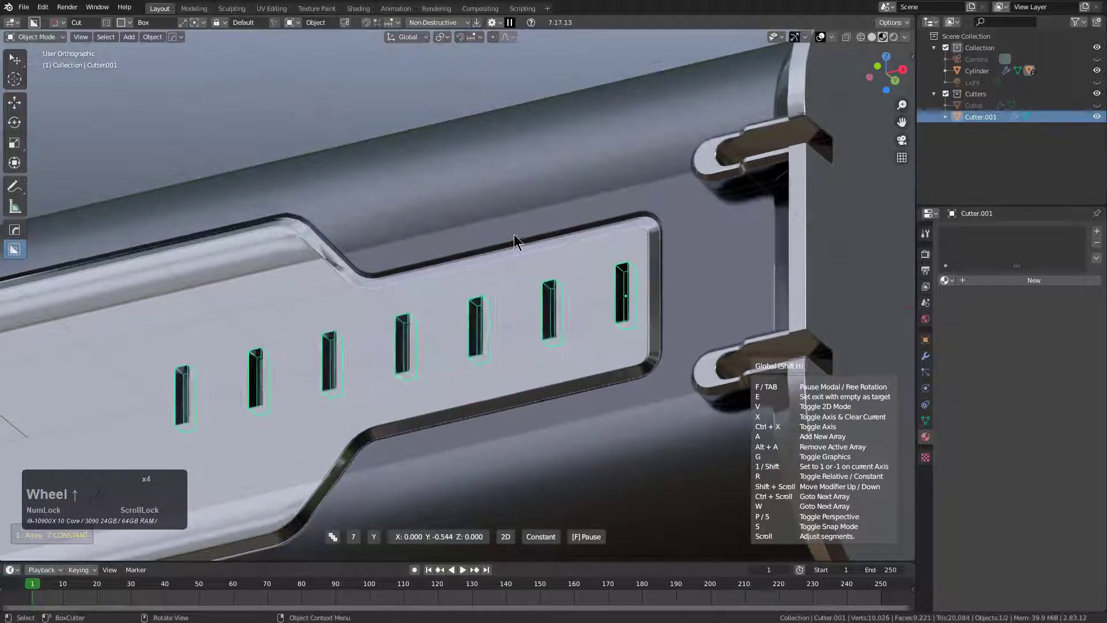
{"action": "right_click", "coordinate": [541, 233]}
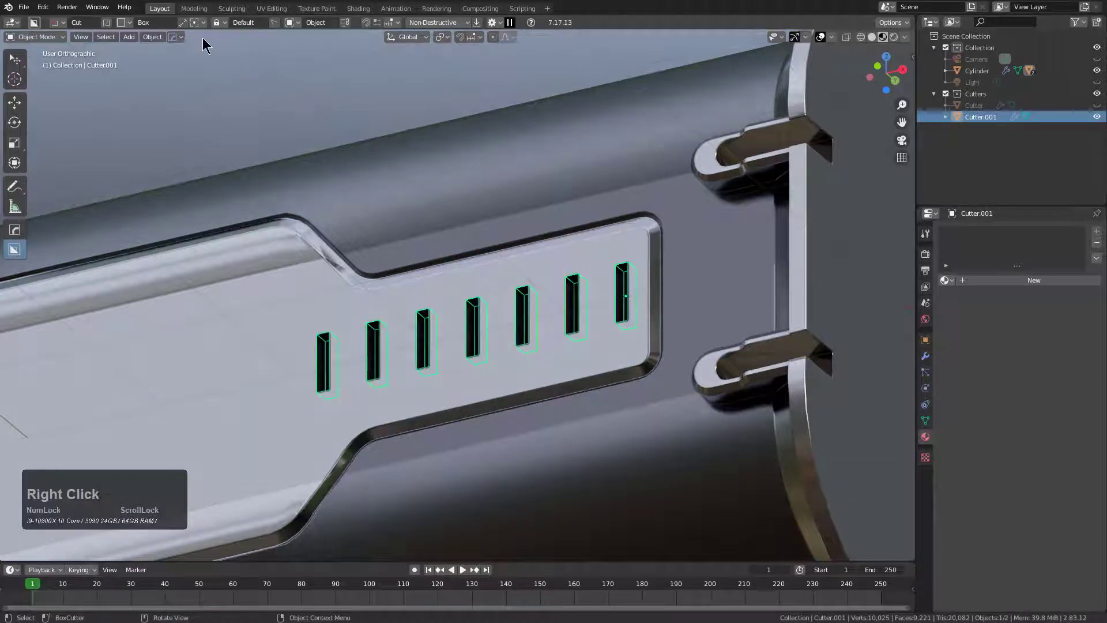
Step: Set the default Array V2 adjust mode to 3D in the HardOps preferences
{"action": "left_click", "coordinate": [174, 38]}
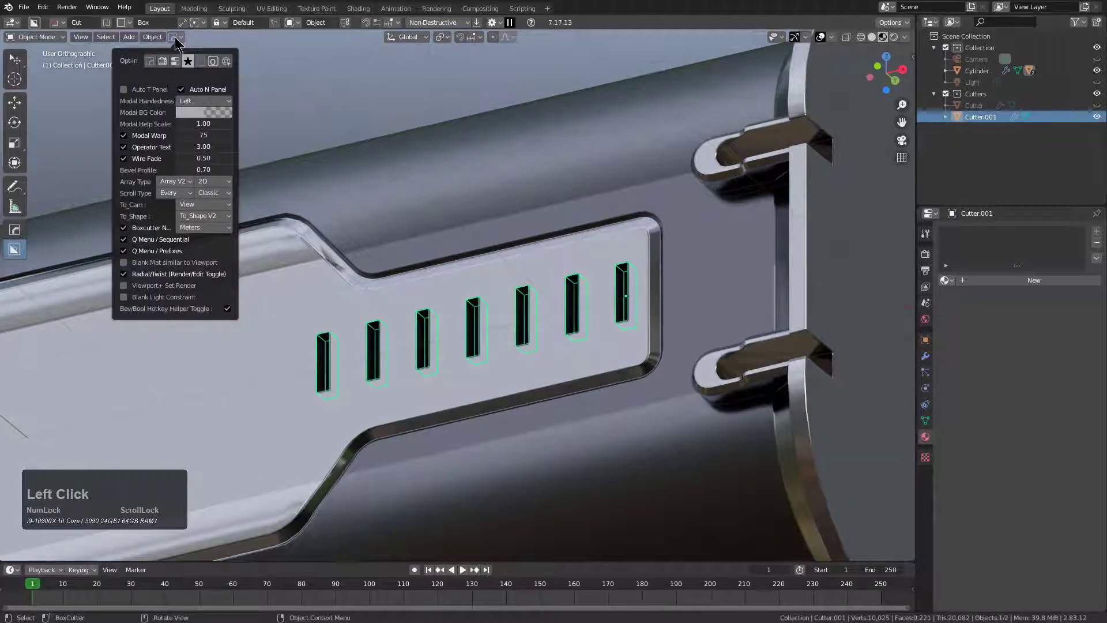
{"action": "left_click", "coordinate": [212, 181]}
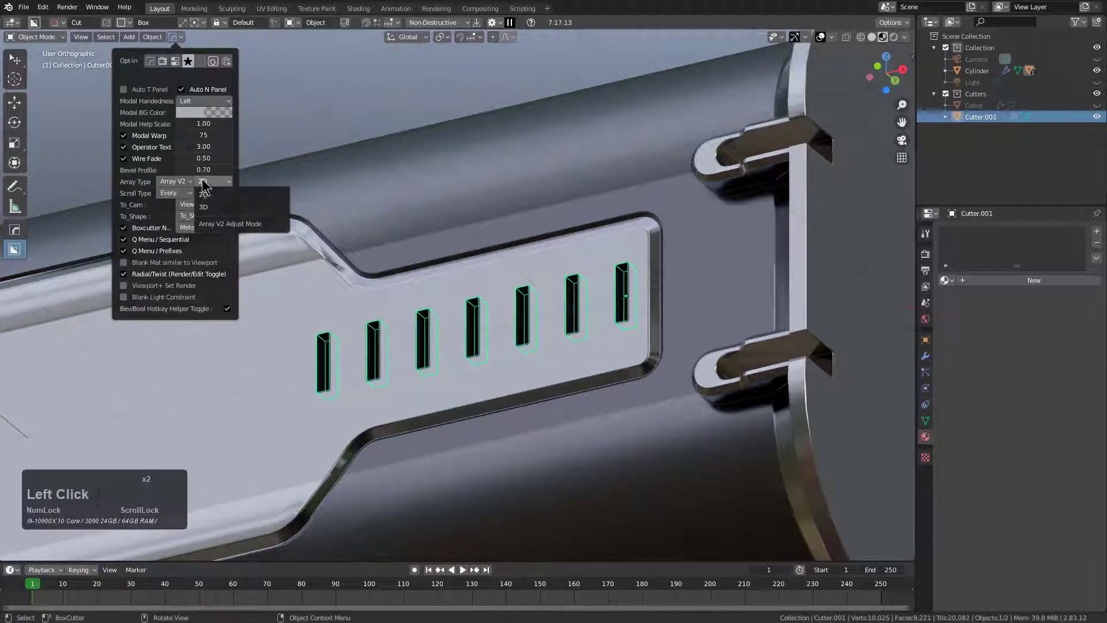
{"action": "left_click", "coordinate": [218, 207]}
Step: Readjust the seven-slot cutter's Y spacing with Array V2 in 3D mode, spreading the slots farther along the recessed panel
{"action": "key", "text": "q"}
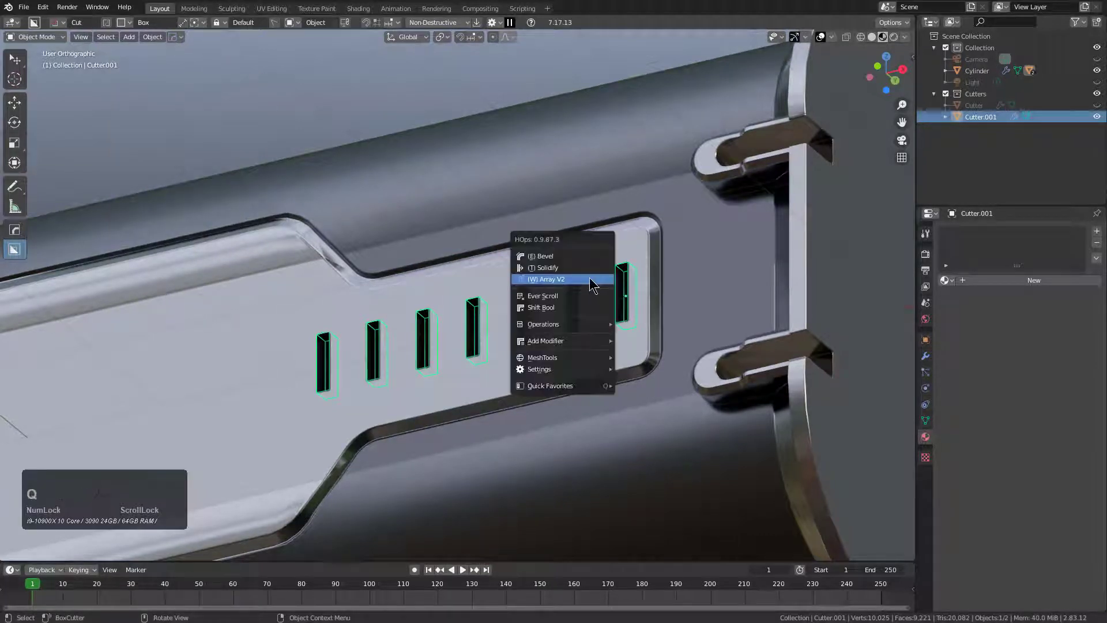
{"action": "left_click", "coordinate": [592, 280]}
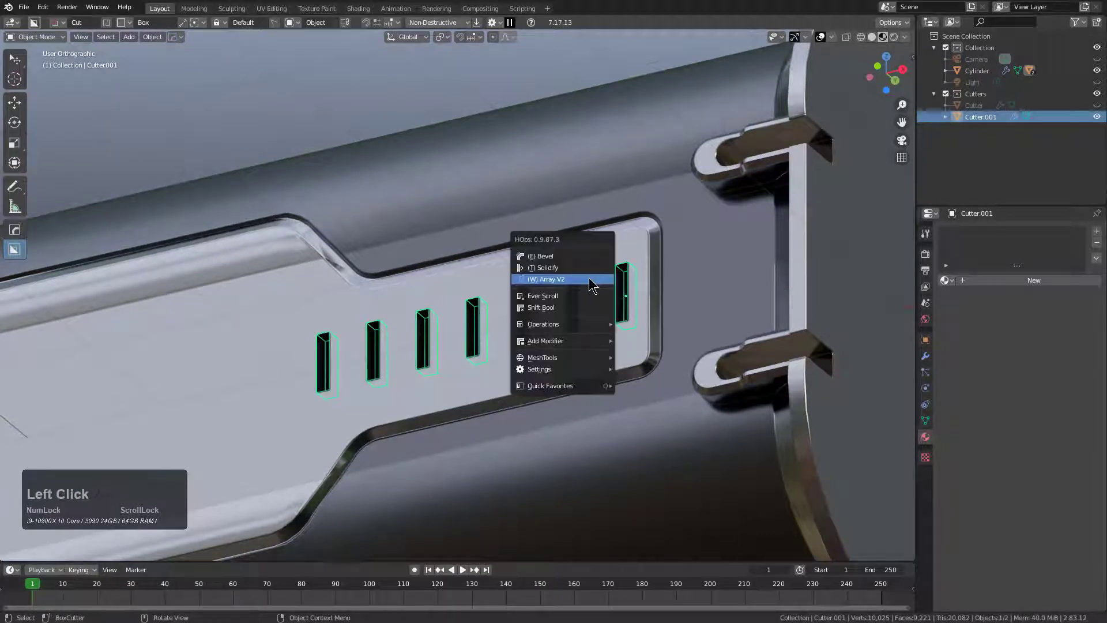
{"action": "left_click", "coordinate": [330, 353]}
{"action": "key", "text": "q"}
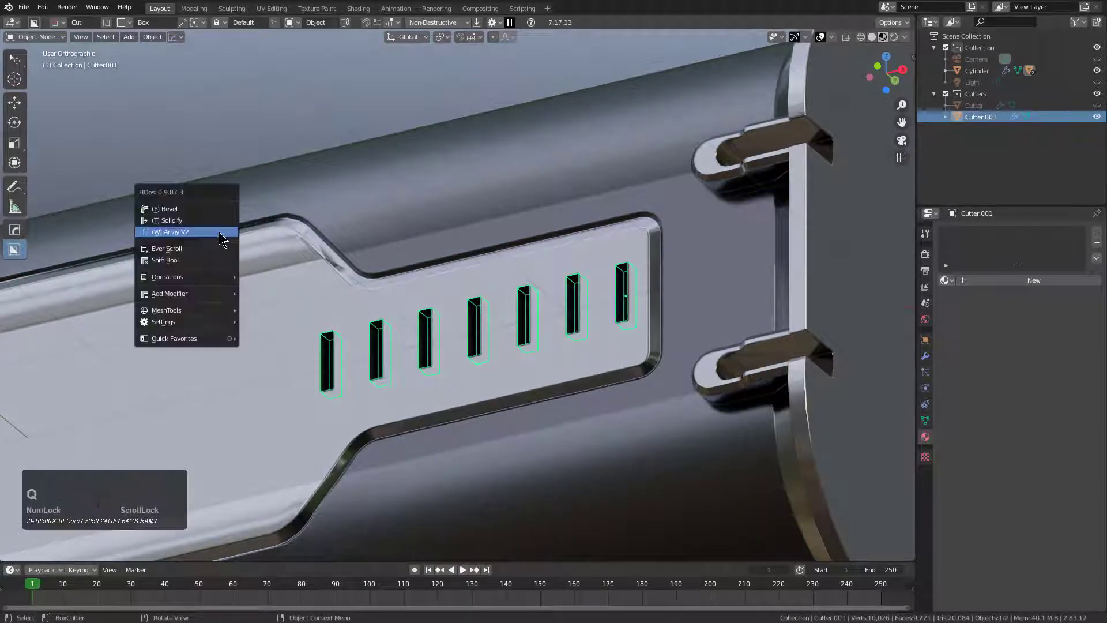
{"action": "left_click", "coordinate": [223, 233]}
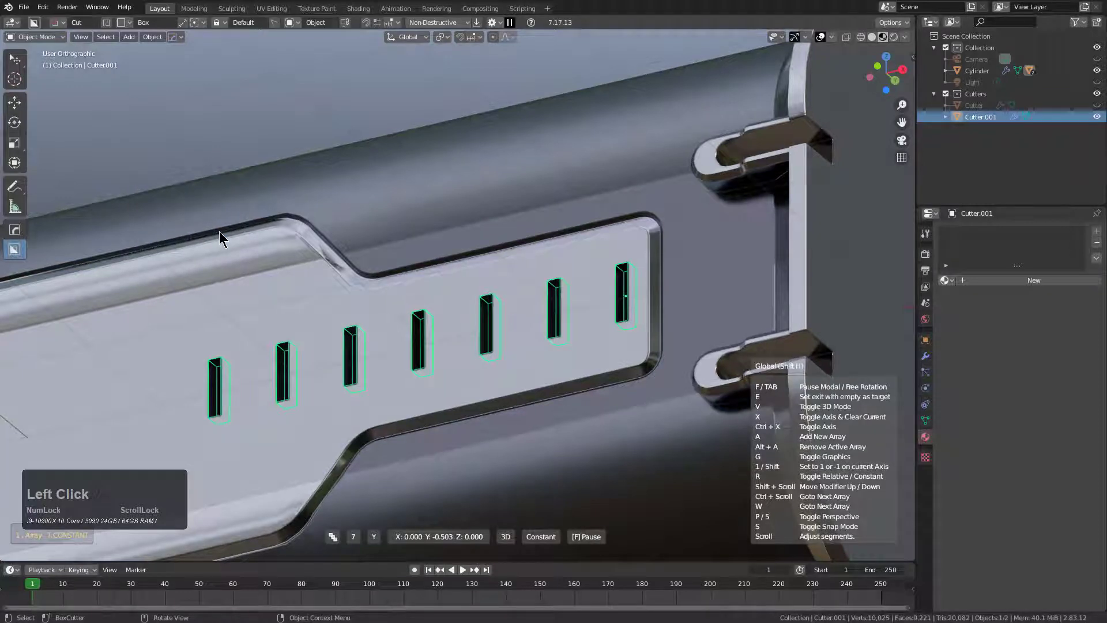
{"action": "double_click", "coordinate": [272, 237]}
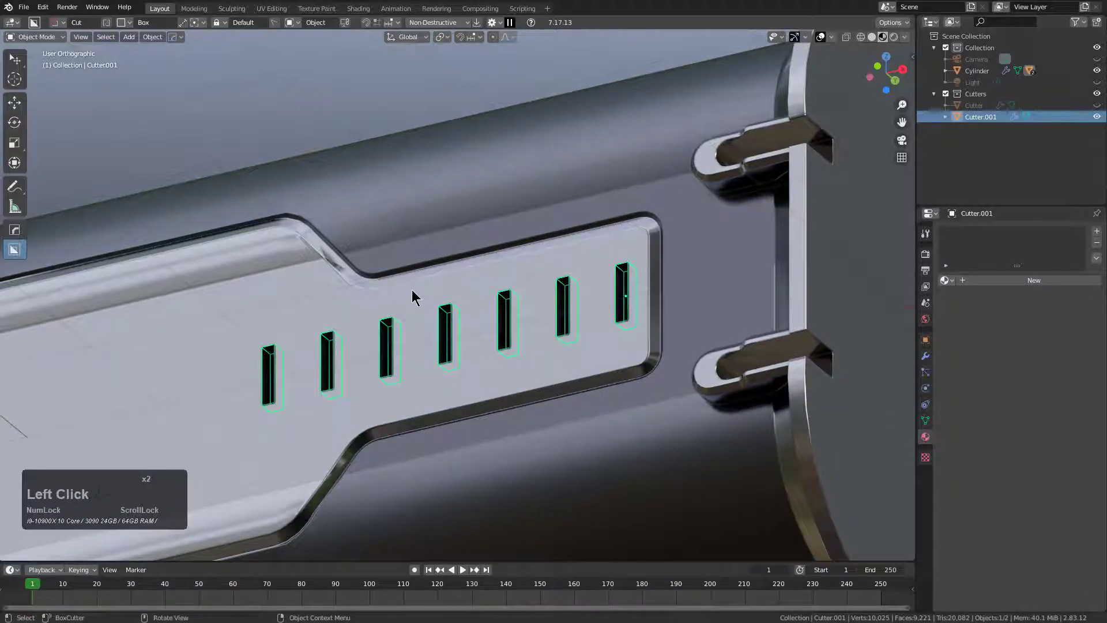
Step: Add a second array to the slot cutter along X with four copies and a constant offset of about 0.511
{"action": "key", "text": "q"}
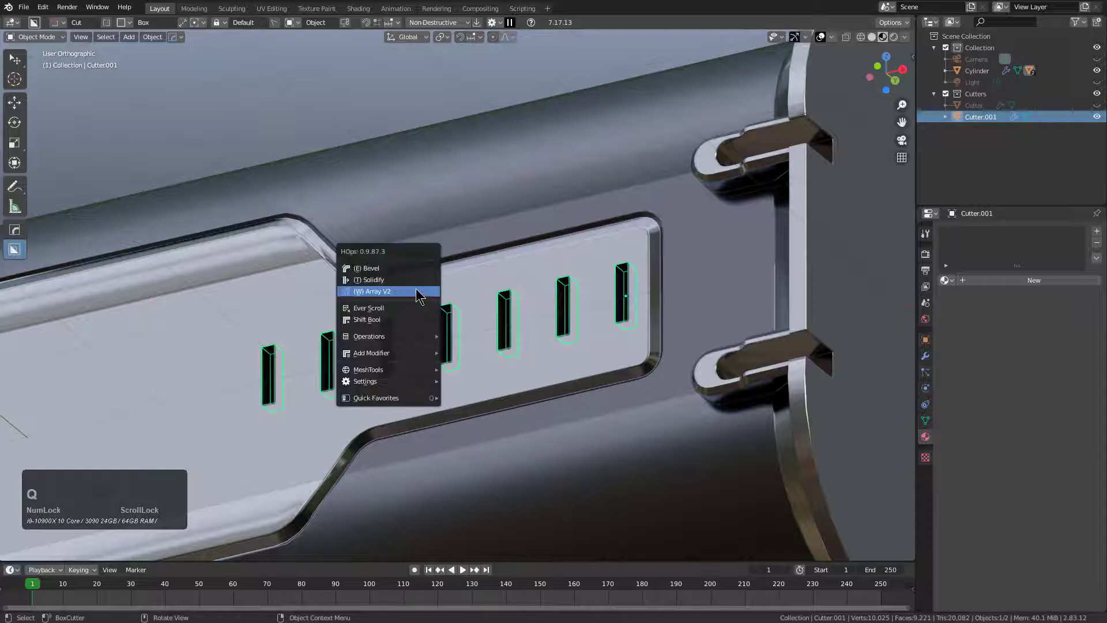
{"action": "left_click", "coordinate": [418, 292], "text": "ctrl"}
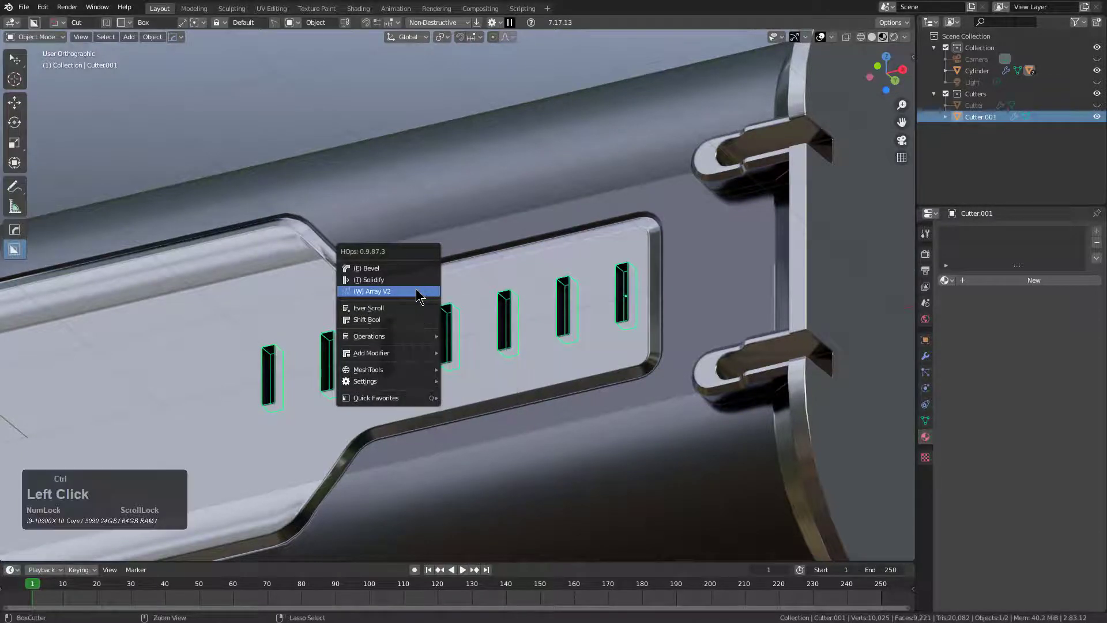
{"action": "key", "text": "x"}
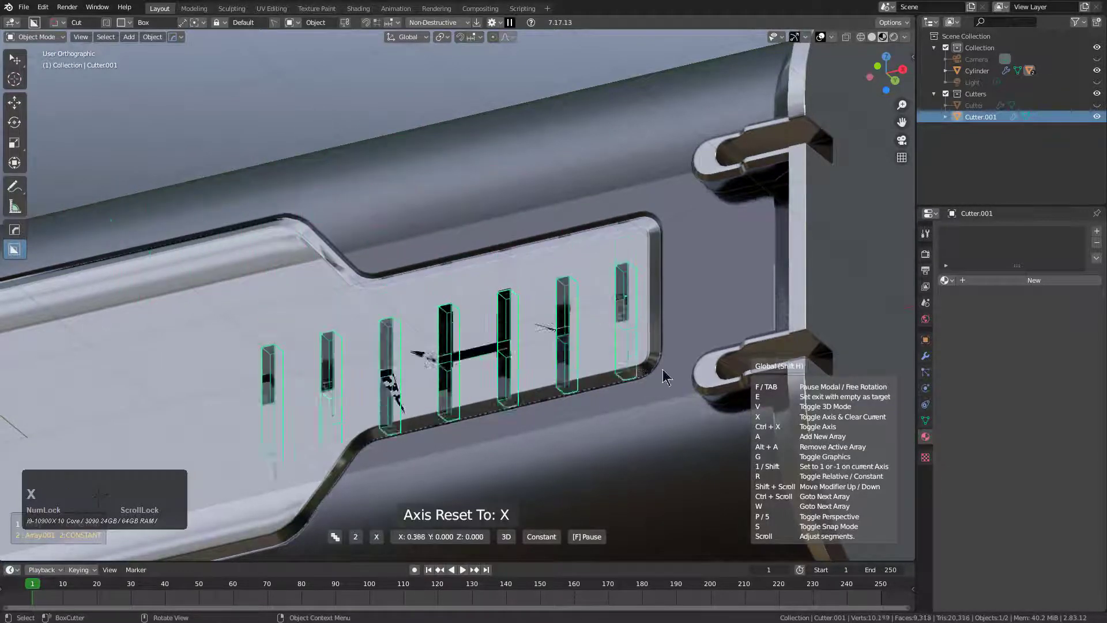
{"action": "scroll", "coordinate": [683, 373], "scroll_direction": "up", "scroll_amount": 2}
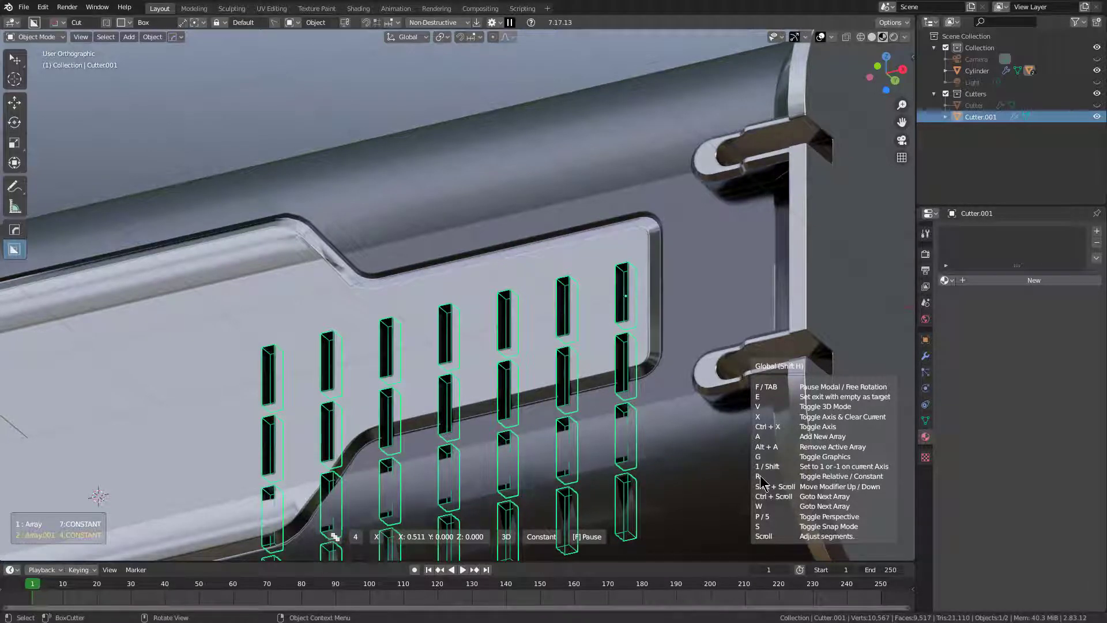
{"action": "left_click", "coordinate": [761, 481]}
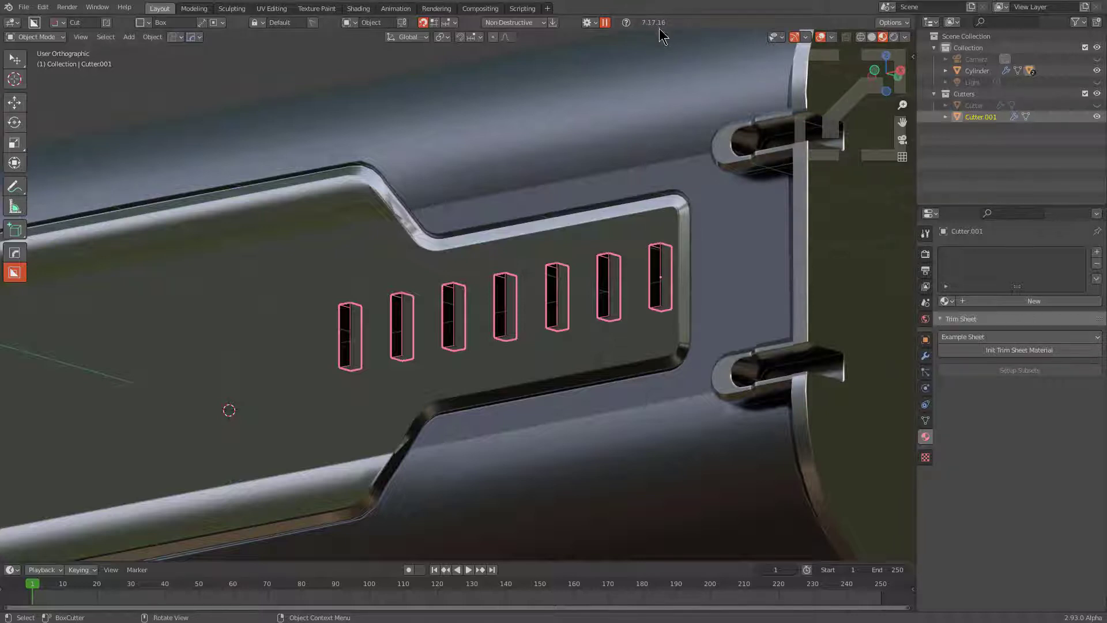
{"action": "left_click", "coordinate": [652, 264]}
{"action": "left_click", "coordinate": [651, 264]}
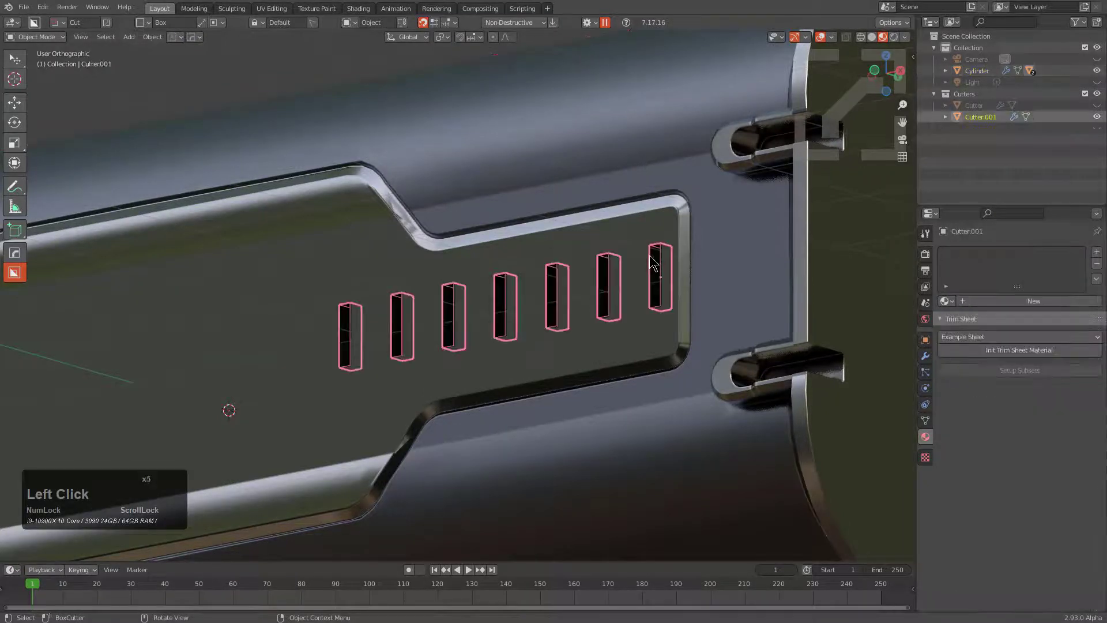
{"action": "key", "text": "q"}
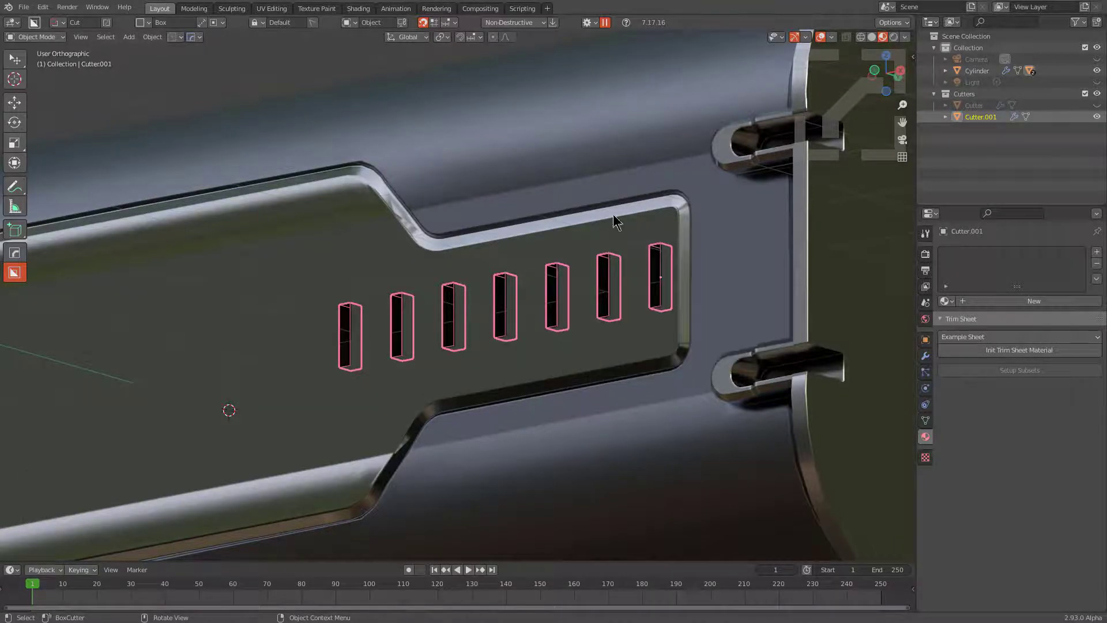
{"action": "left_click", "coordinate": [195, 38]}
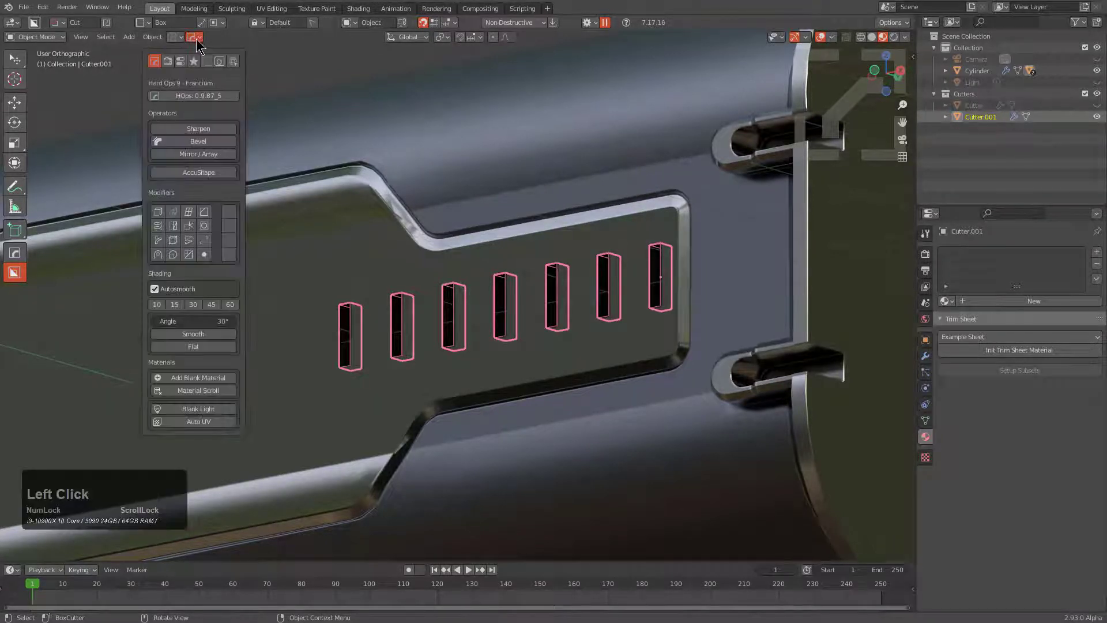
{"action": "left_click", "coordinate": [197, 61]}
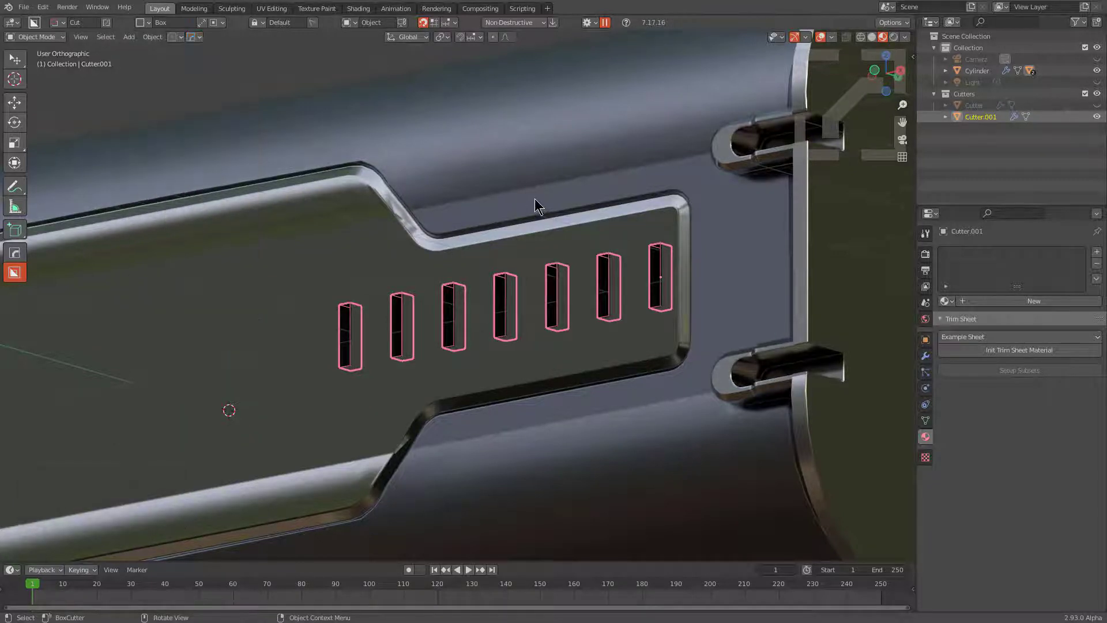
Step: Adjust the slot cutter's array in 3D mode to eight copies with a constant Y offset of about -0.226
{"action": "key", "text": "q"}
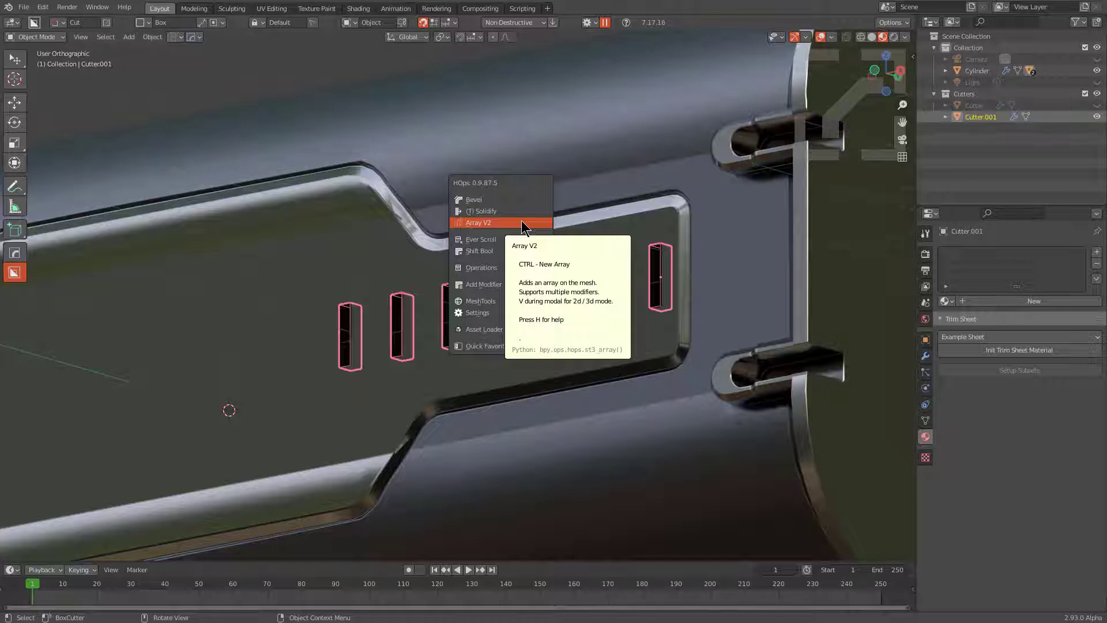
{"action": "left_click", "coordinate": [521, 221]}
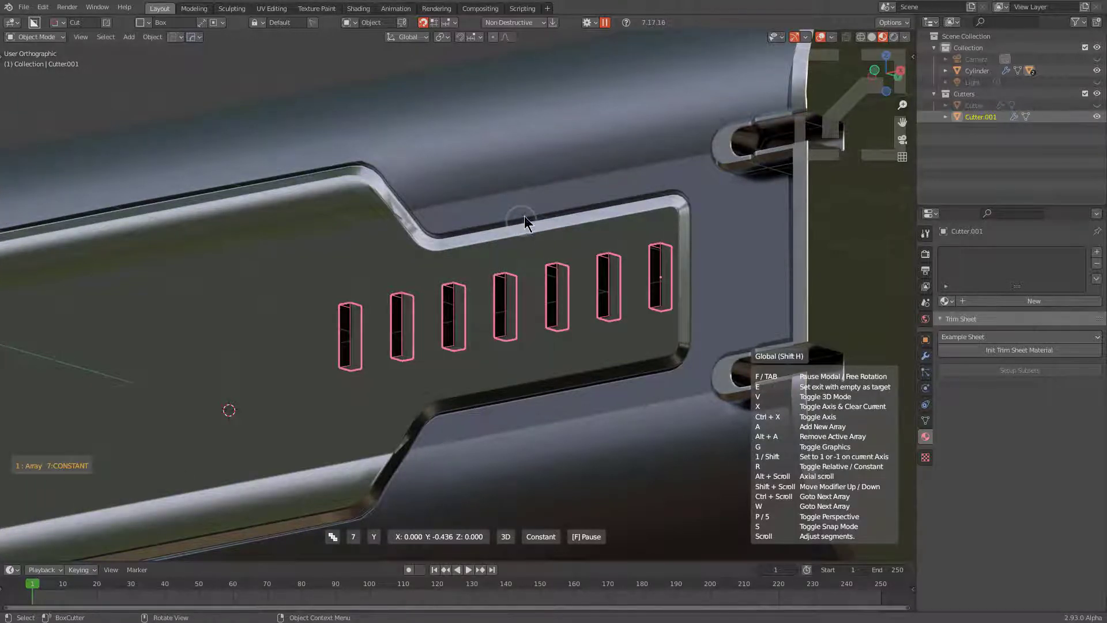
{"action": "scroll", "coordinate": [522, 219], "scroll_direction": "down", "scroll_amount": 4}
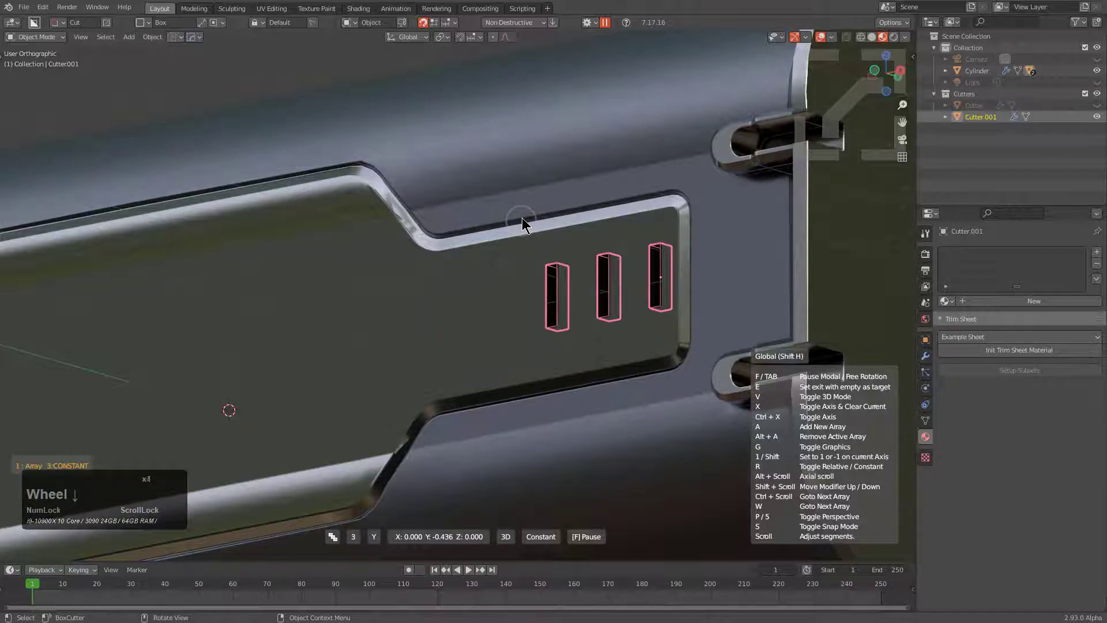
{"action": "scroll", "coordinate": [522, 218], "scroll_direction": "up", "scroll_amount": 4}
{"action": "scroll", "coordinate": [522, 218], "scroll_direction": "up", "scroll_amount": 2}
{"action": "scroll", "coordinate": [522, 219], "scroll_direction": "down", "scroll_amount": 5}
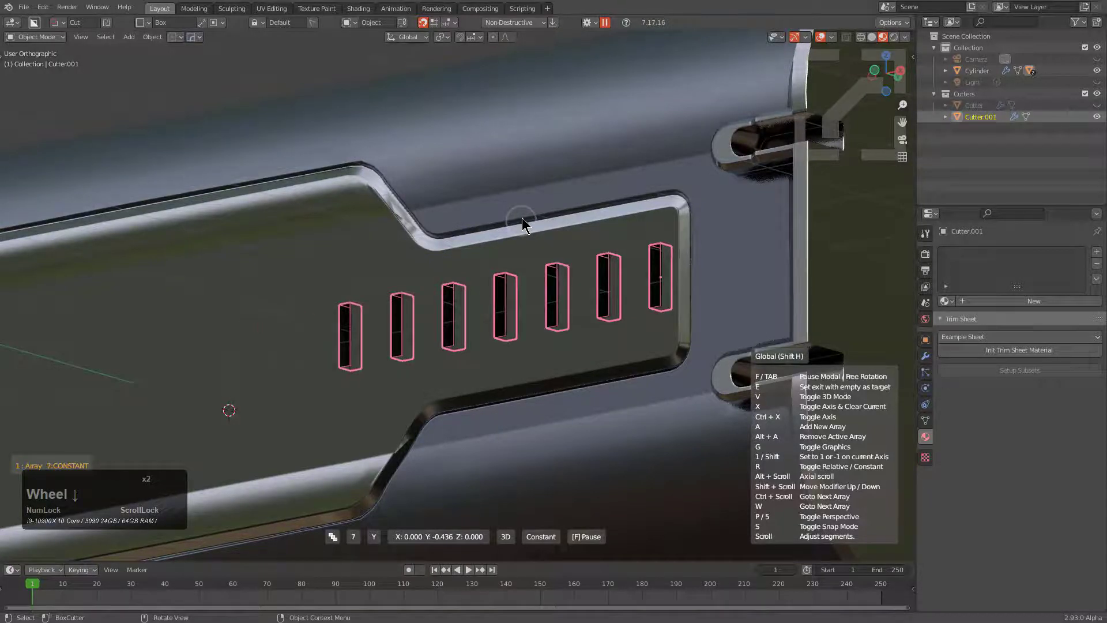
{"action": "scroll", "coordinate": [523, 217], "scroll_direction": "up", "scroll_amount": 4}
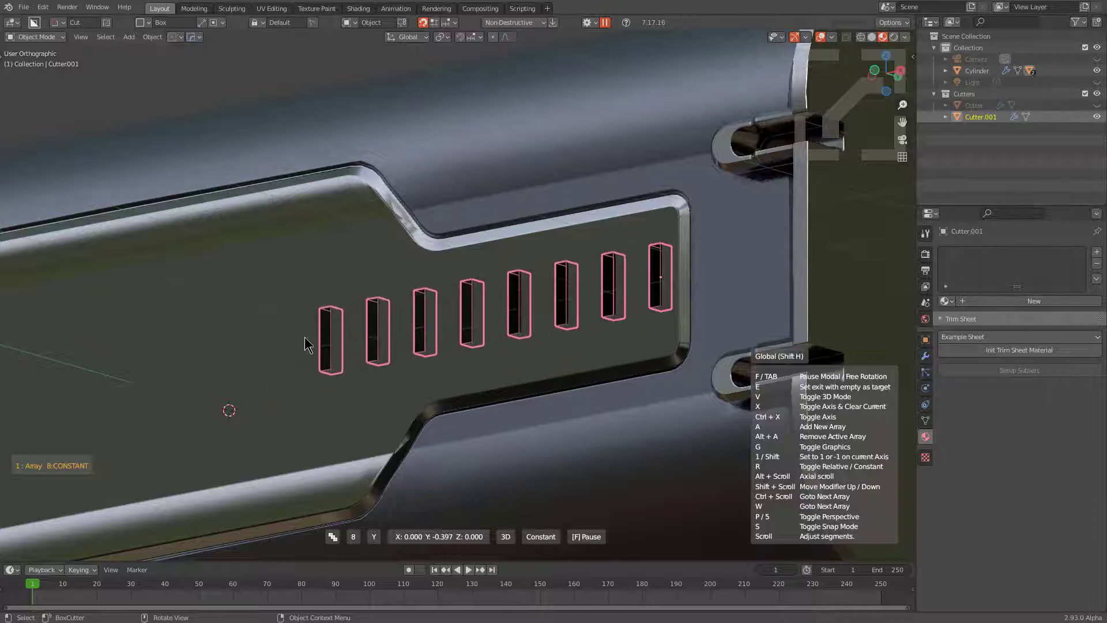
{"action": "left_click", "coordinate": [487, 311]}
Step: Readjust the slot cutter's array in 3D mode to thirteen copies with a constant Y offset of about -0.237
{"action": "key", "text": "q"}
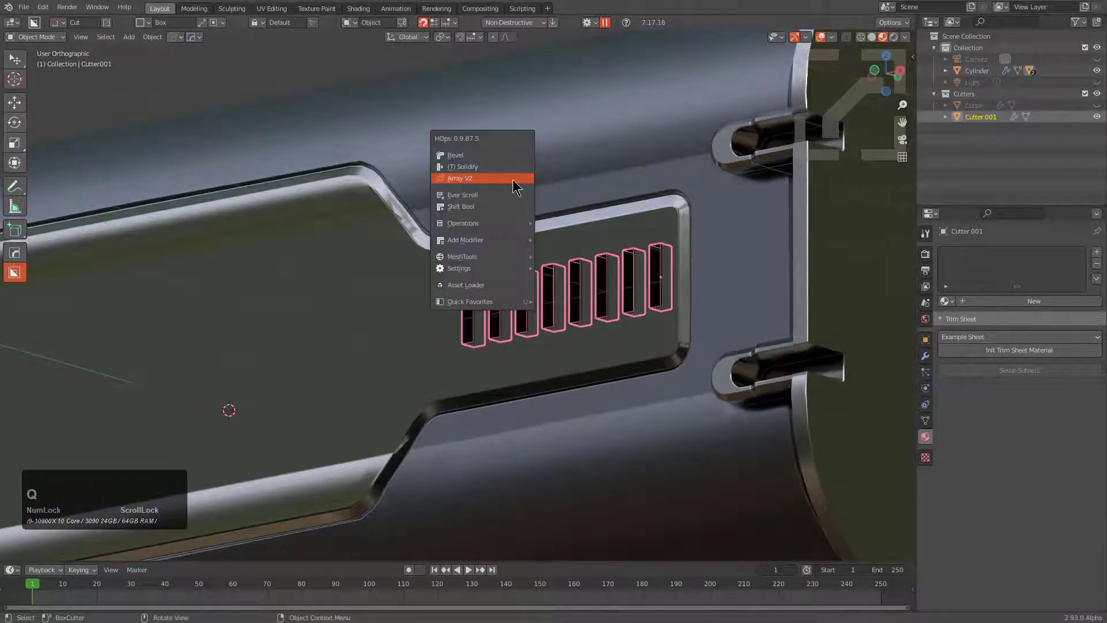
{"action": "left_click", "coordinate": [513, 180]}
{"action": "scroll", "coordinate": [513, 181], "scroll_direction": "down", "scroll_amount": 4}
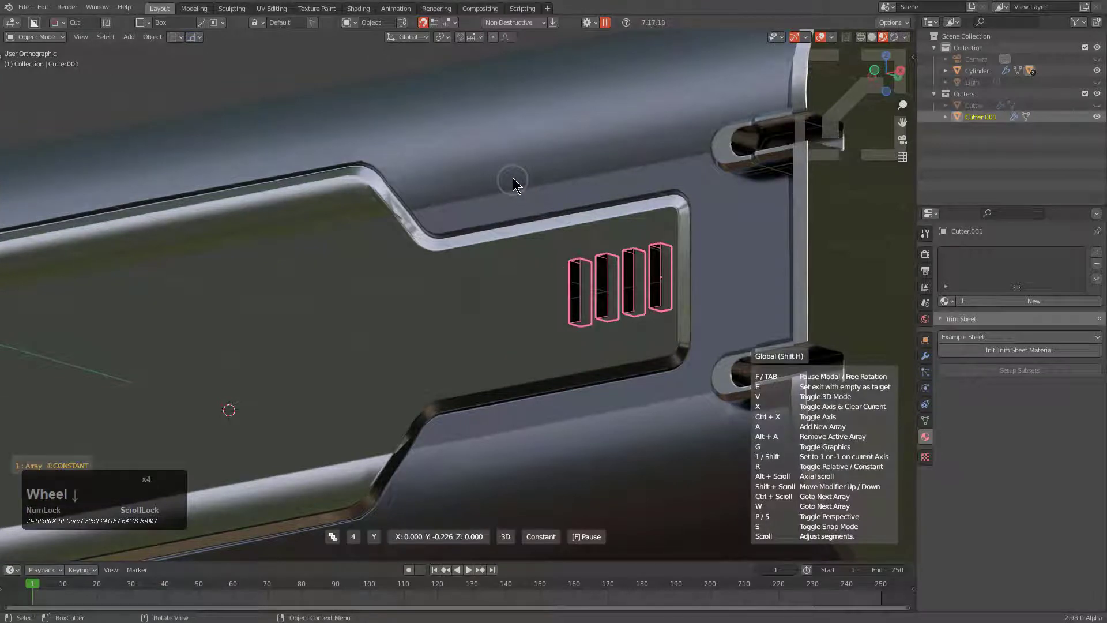
{"action": "scroll", "coordinate": [513, 181], "scroll_direction": "up", "scroll_amount": 4}
{"action": "scroll", "coordinate": [513, 181], "scroll_direction": "down", "scroll_amount": 2}
{"action": "scroll", "coordinate": [513, 181], "scroll_direction": "up", "scroll_amount": 8}
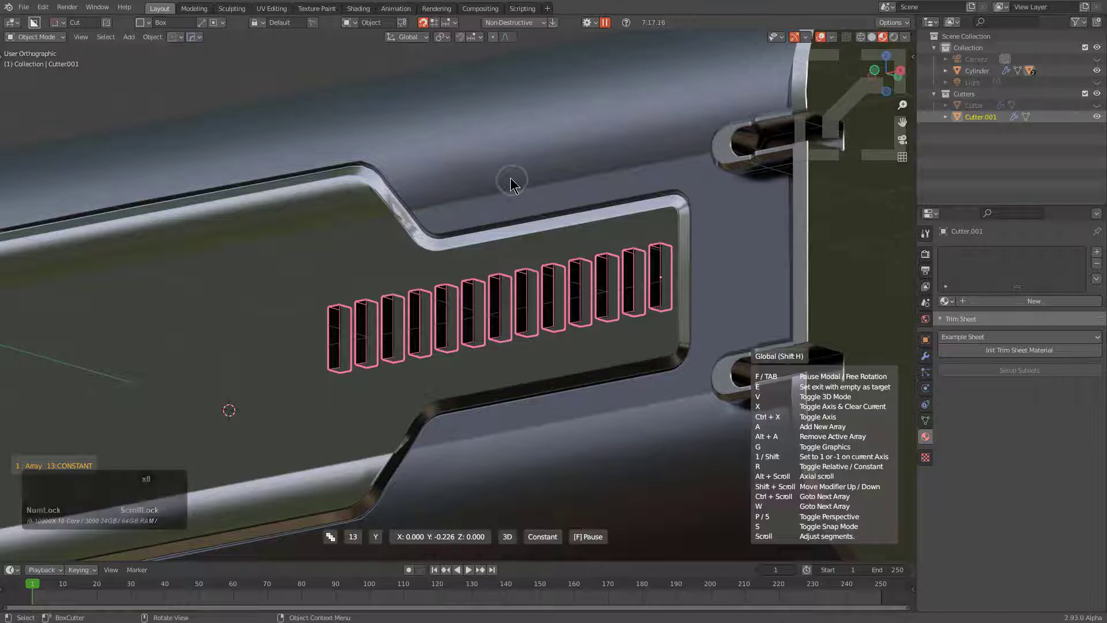
{"action": "key", "text": "1"}
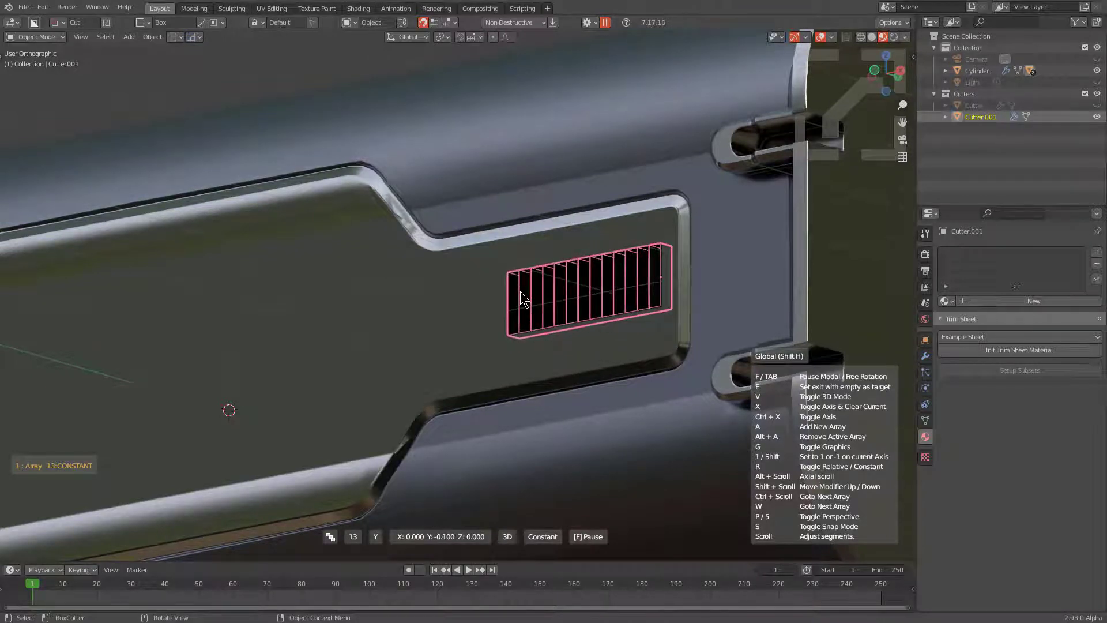
{"action": "key", "text": "shift+1"}
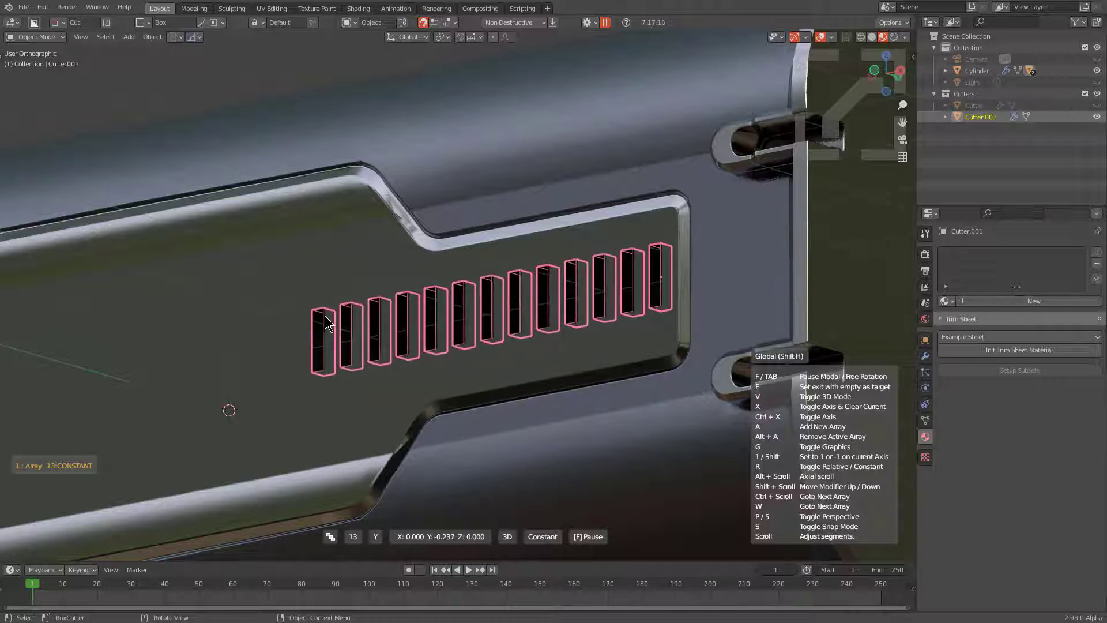
{"action": "left_click", "coordinate": [327, 322]}
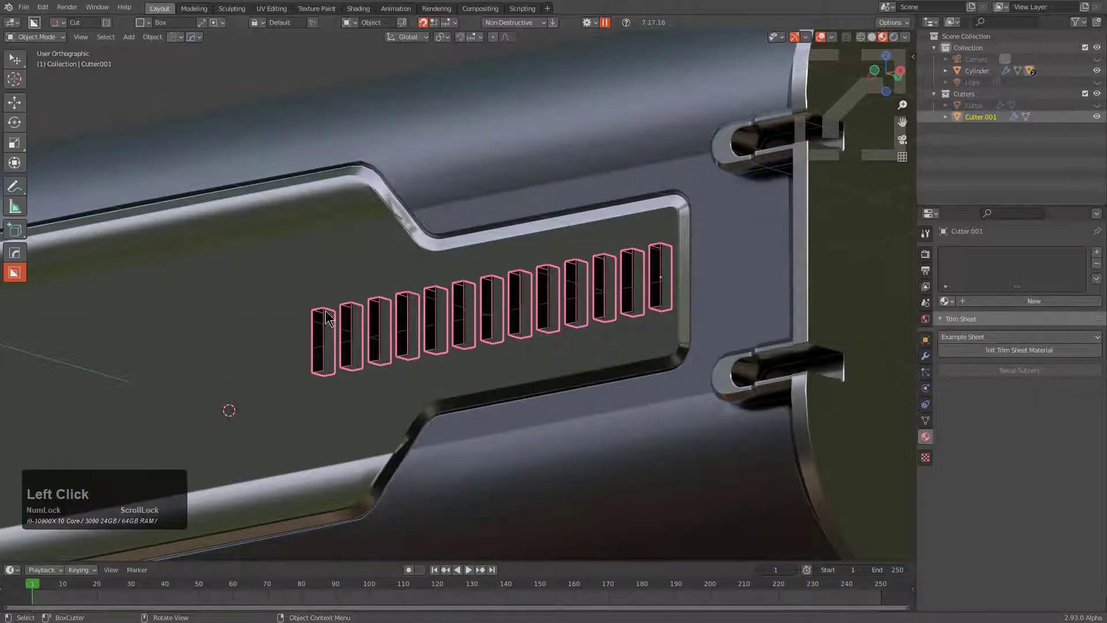
Step: Reduce the slot cutter's array to nine copies and widen its constant Y offset to about -0.317 in 3D mode
{"action": "key", "text": "q"}
{"action": "left_click", "coordinate": [512, 247]}
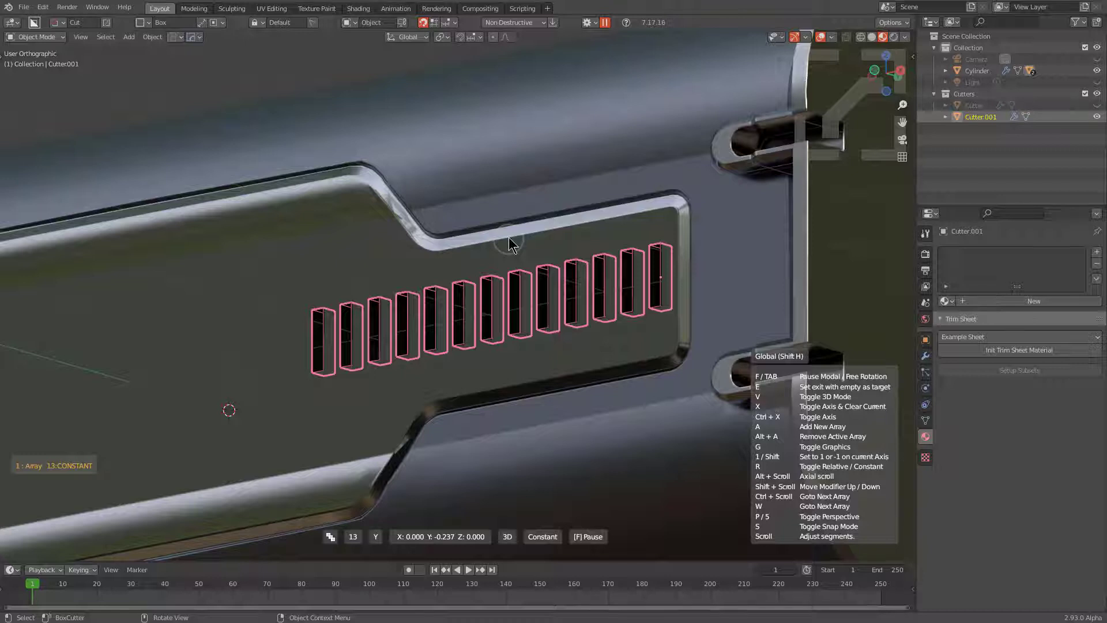
{"action": "scroll", "coordinate": [512, 247], "scroll_direction": "down", "scroll_amount": 6}
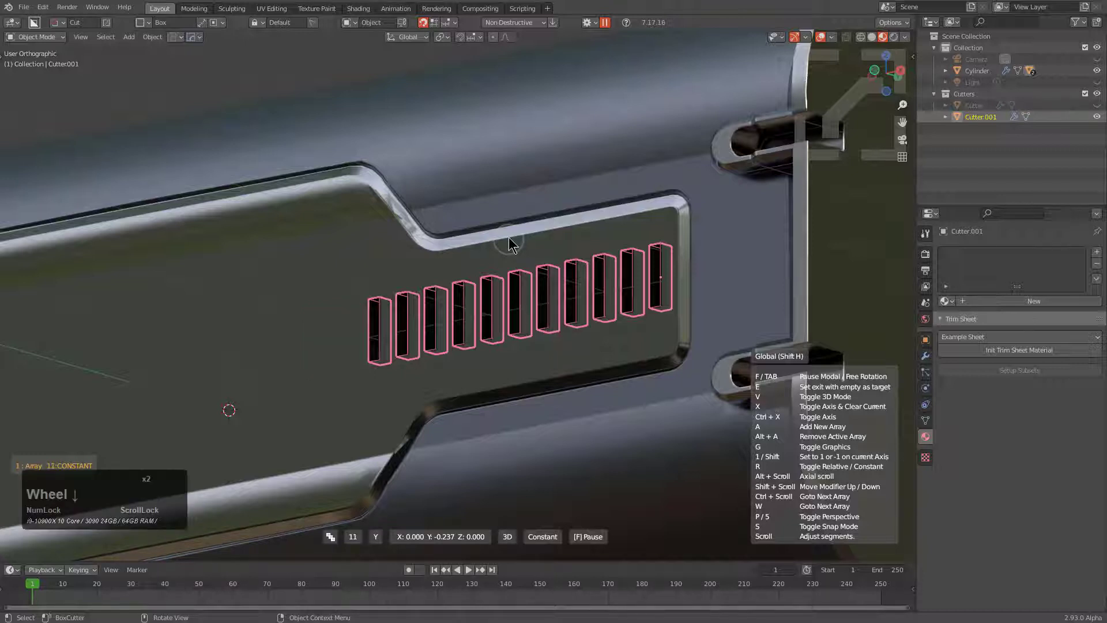
{"action": "scroll", "coordinate": [512, 247], "scroll_direction": "down", "scroll_amount": 6}
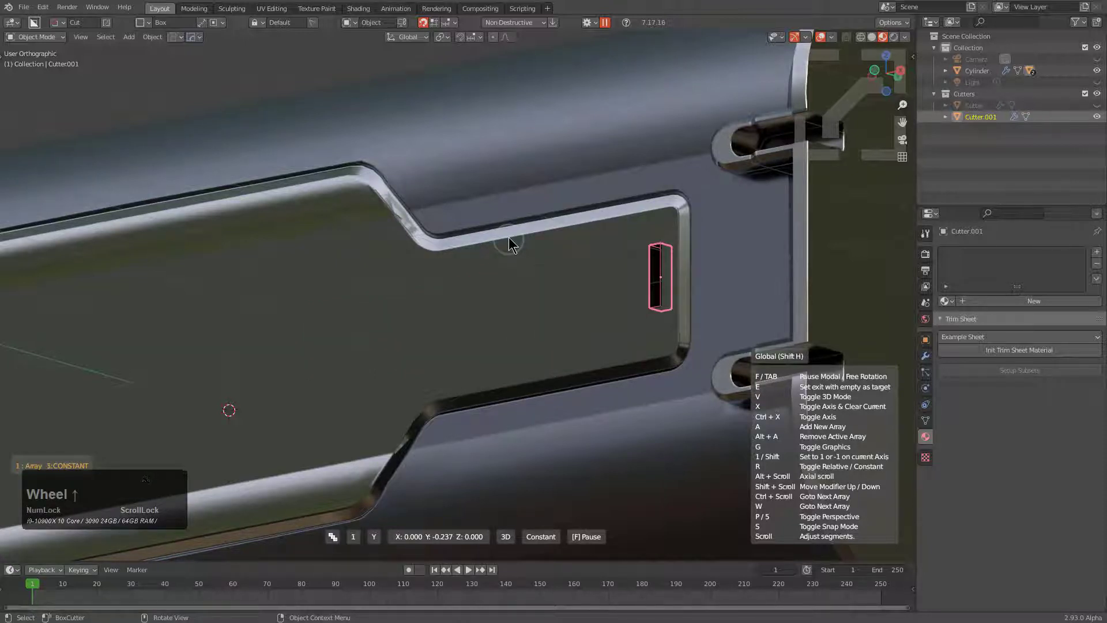
{"action": "scroll", "coordinate": [512, 247], "scroll_direction": "up", "scroll_amount": 7}
{"action": "scroll", "coordinate": [507, 248], "scroll_direction": "up", "scroll_amount": 1}
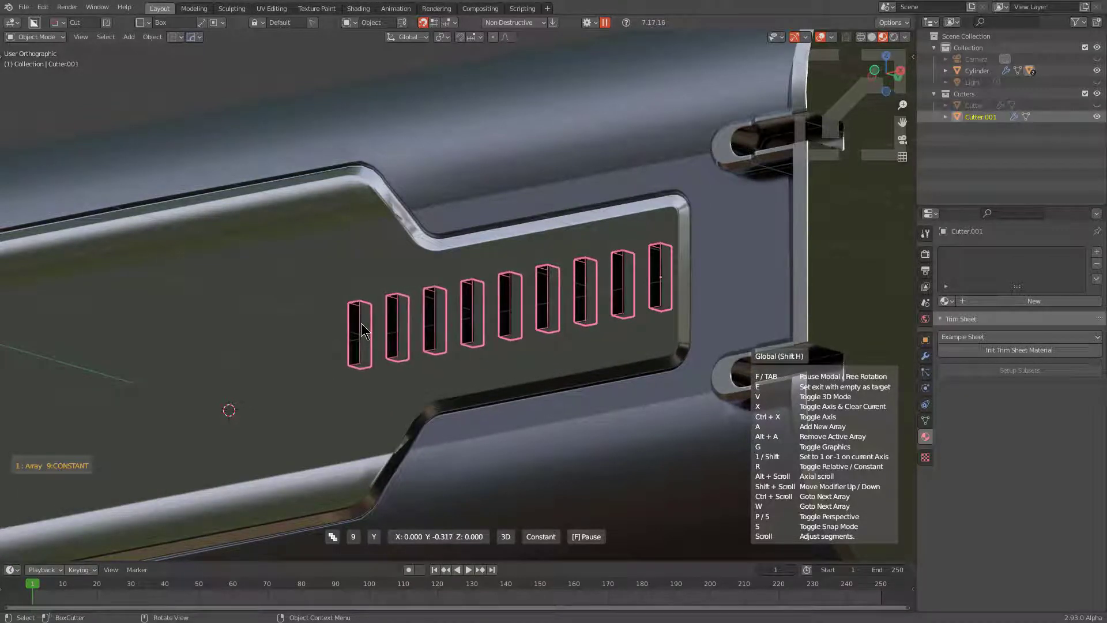
{"action": "left_click", "coordinate": [362, 322]}
Step: Switch Array V2 to 2D mode, snap the Y offset to 1 and then -1, and set the slot array to six copies
{"action": "key", "text": "q"}
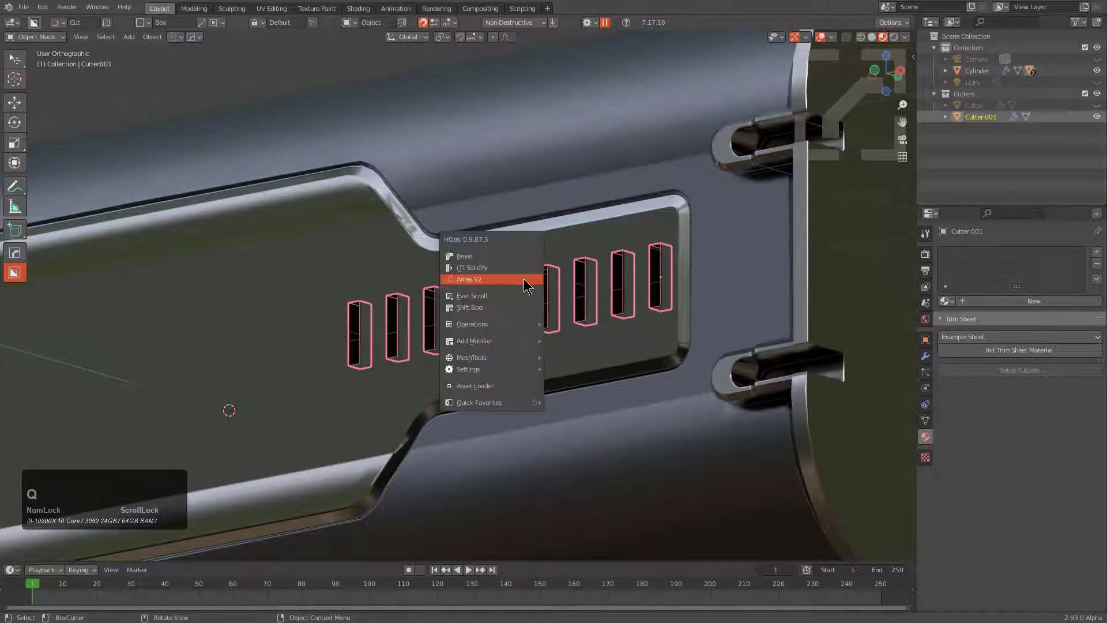
{"action": "left_click", "coordinate": [513, 279]}
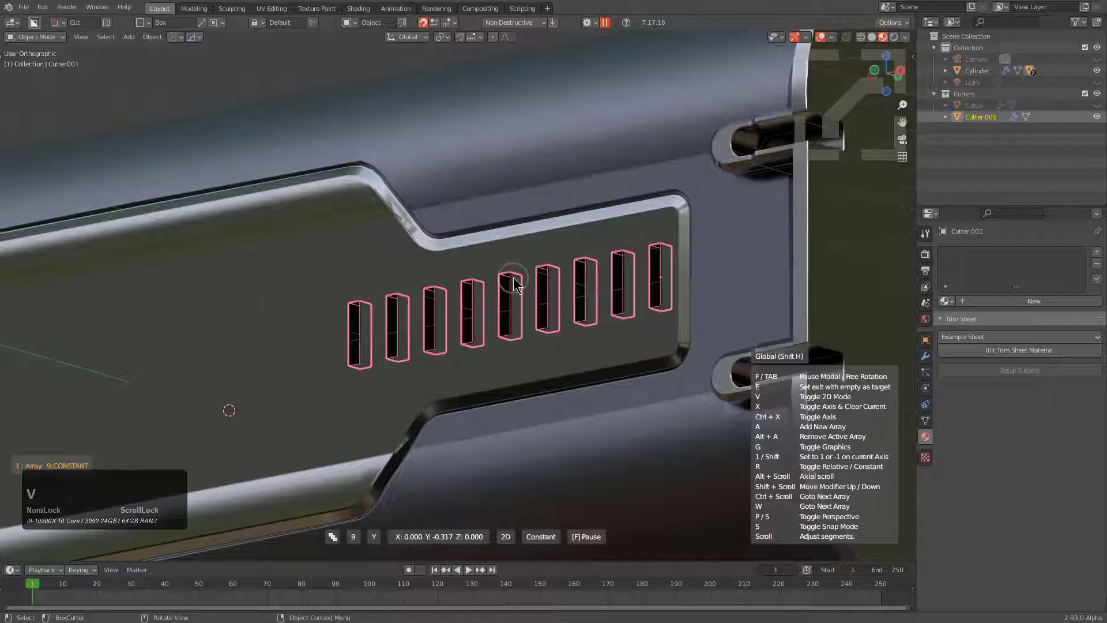
{"action": "key", "text": "1"}
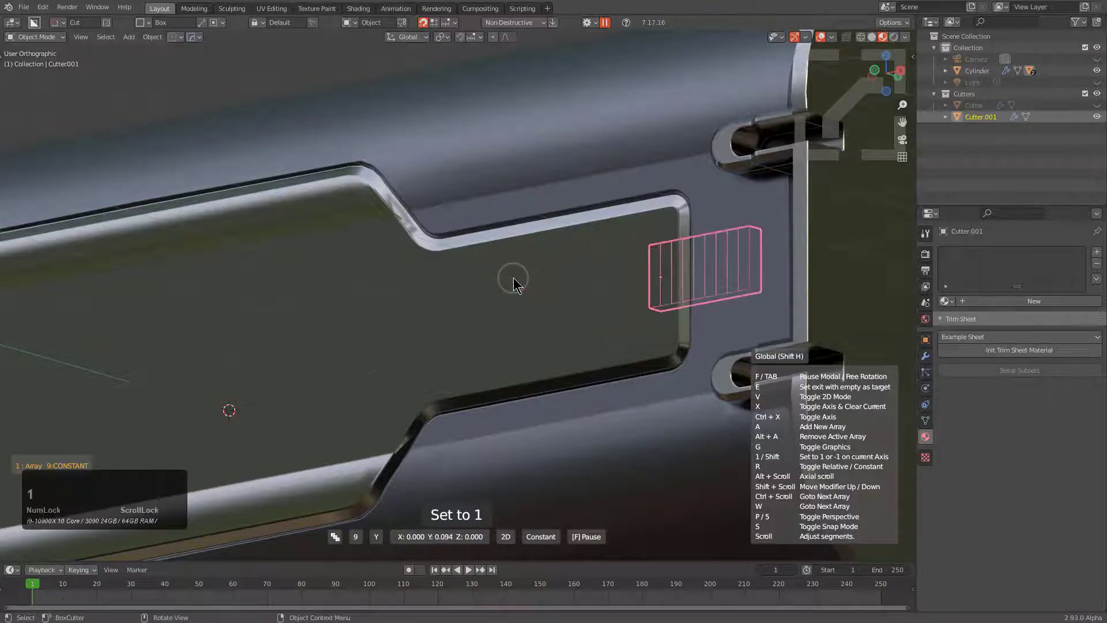
{"action": "key", "text": "shift+1"}
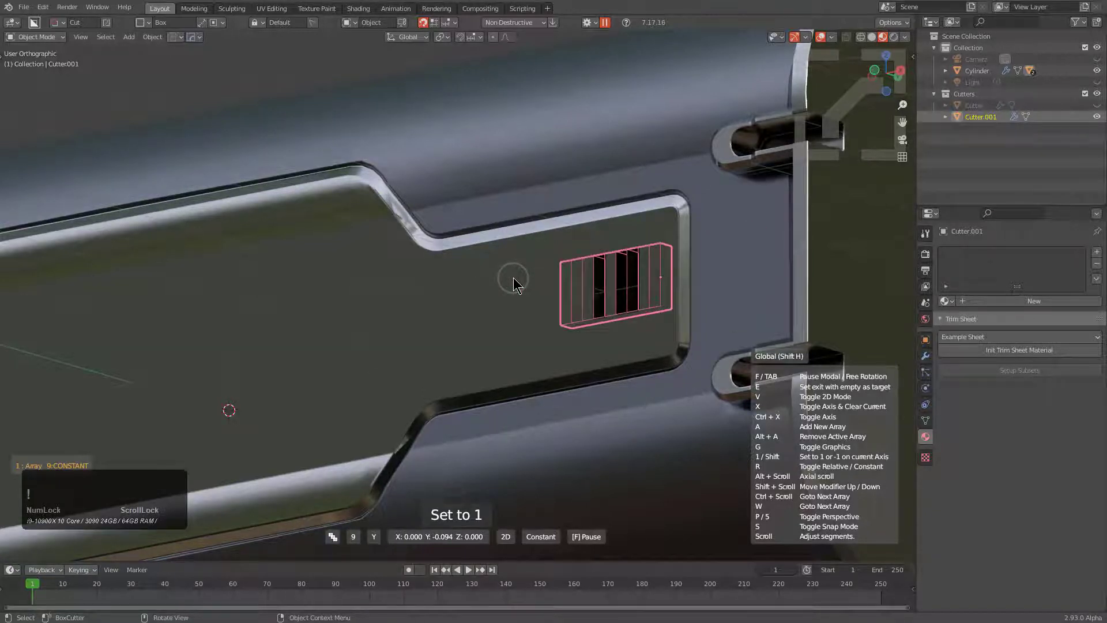
{"action": "scroll", "coordinate": [511, 276], "scroll_direction": "down", "scroll_amount": 6}
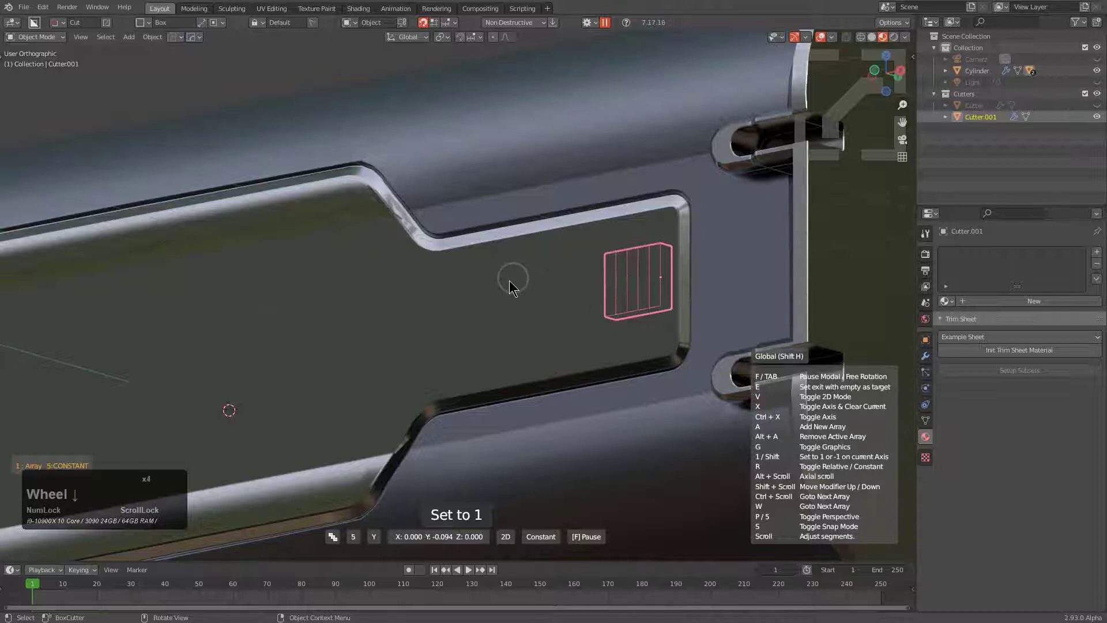
{"action": "scroll", "coordinate": [509, 281], "scroll_direction": "up", "scroll_amount": 2}
{"action": "scroll", "coordinate": [511, 287], "scroll_direction": "up", "scroll_amount": 3}
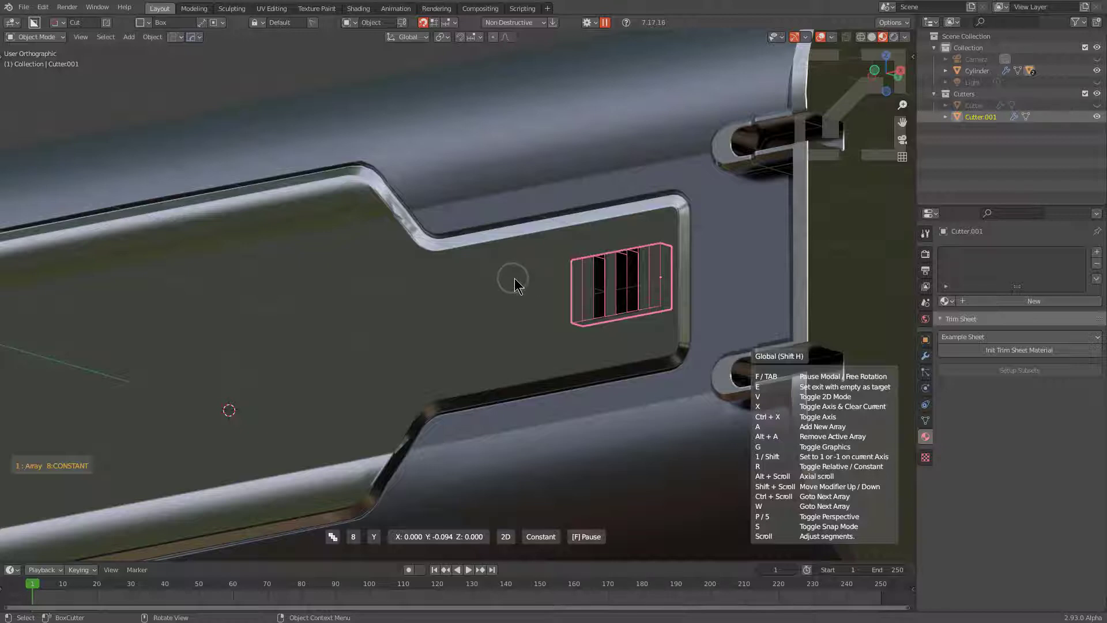
{"action": "scroll", "coordinate": [515, 282], "scroll_direction": "down", "scroll_amount": 2}
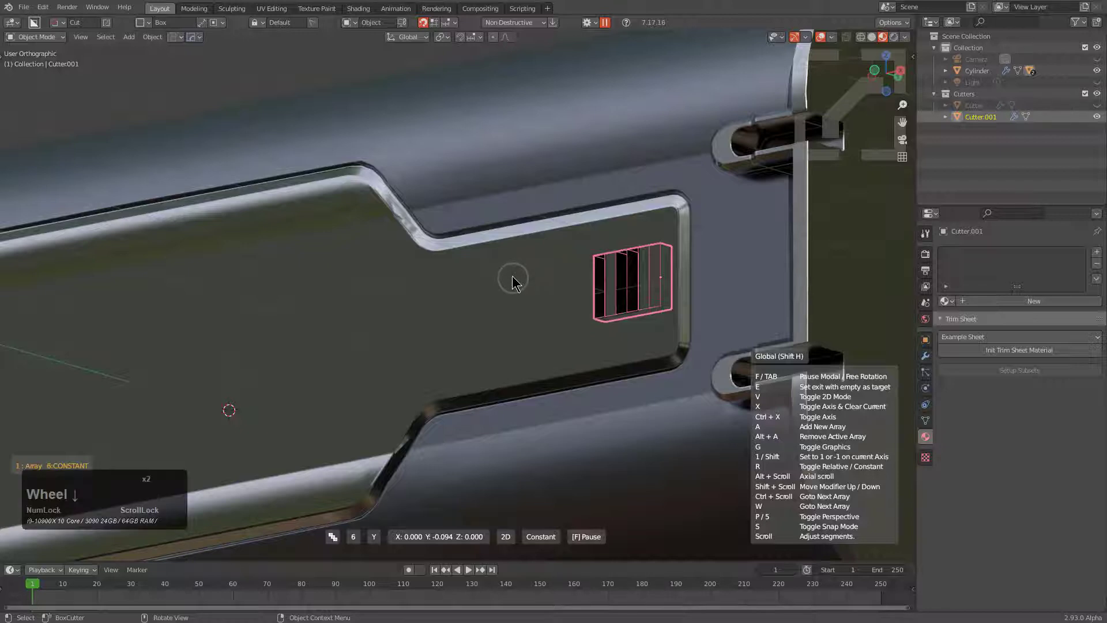
{"action": "left_click", "coordinate": [416, 302]}
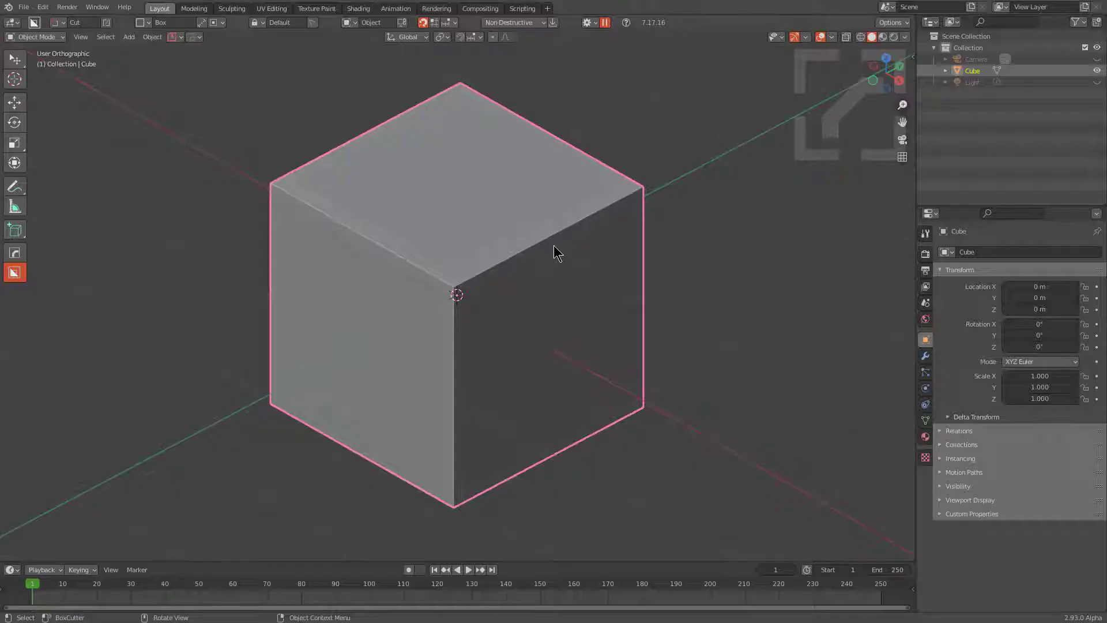
Step: Delete the cube's top and bottom faces in Edit Mode, leaving an open tube
{"action": "scroll", "coordinate": [549, 287], "scroll_direction": "down", "scroll_amount": 1}
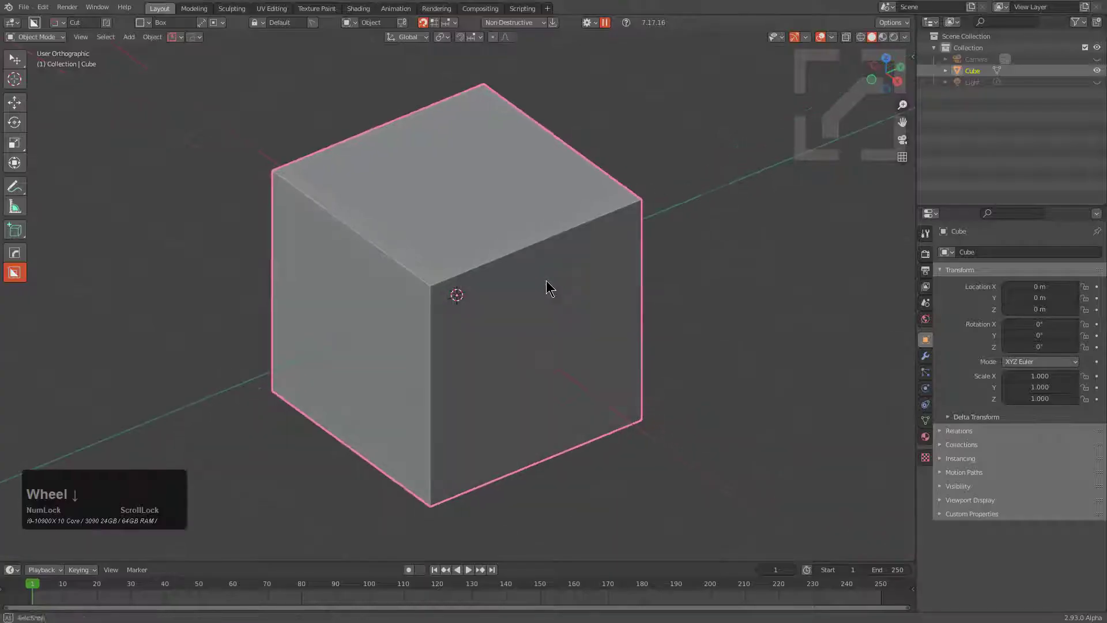
{"action": "key", "text": "Tab"}
{"action": "middle_click", "coordinate": [497, 373]}
{"action": "middle_click_drag", "start_coordinate": [497, 373], "coordinate": [467, 247]}
{"action": "left_click", "coordinate": [469, 316], "text": "shift"}
{"action": "key", "text": "x"}
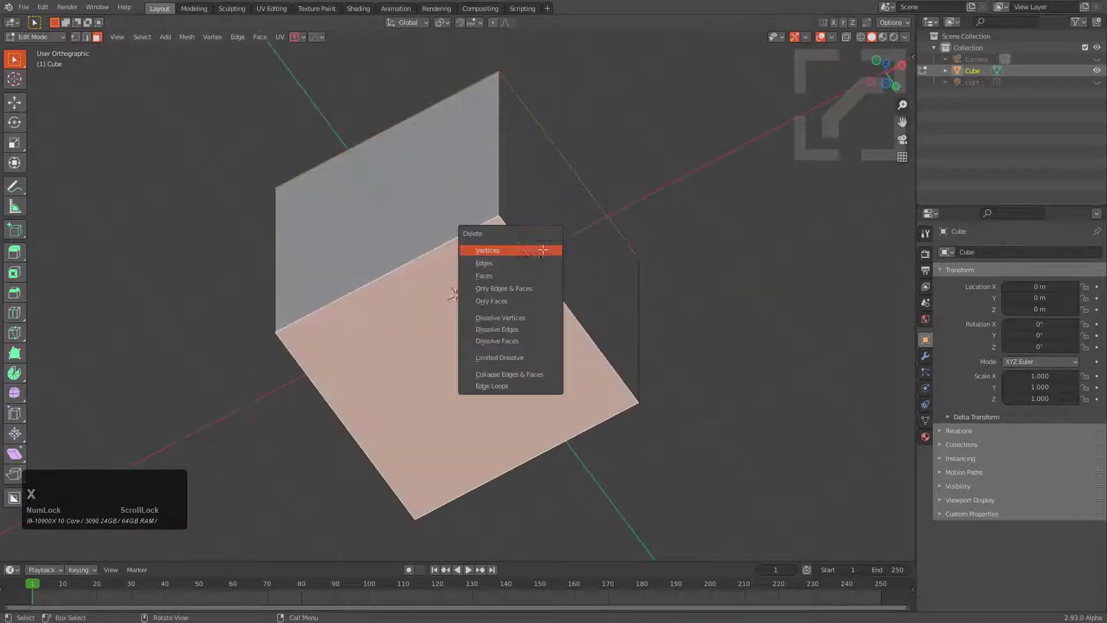
{"action": "left_click", "coordinate": [525, 274]}
Step: Bevel the cube's four vertical edges by about 0.36 m with one segment and return to Object Mode
{"action": "middle_click_drag", "start_coordinate": [598, 221], "coordinate": [526, 300]}
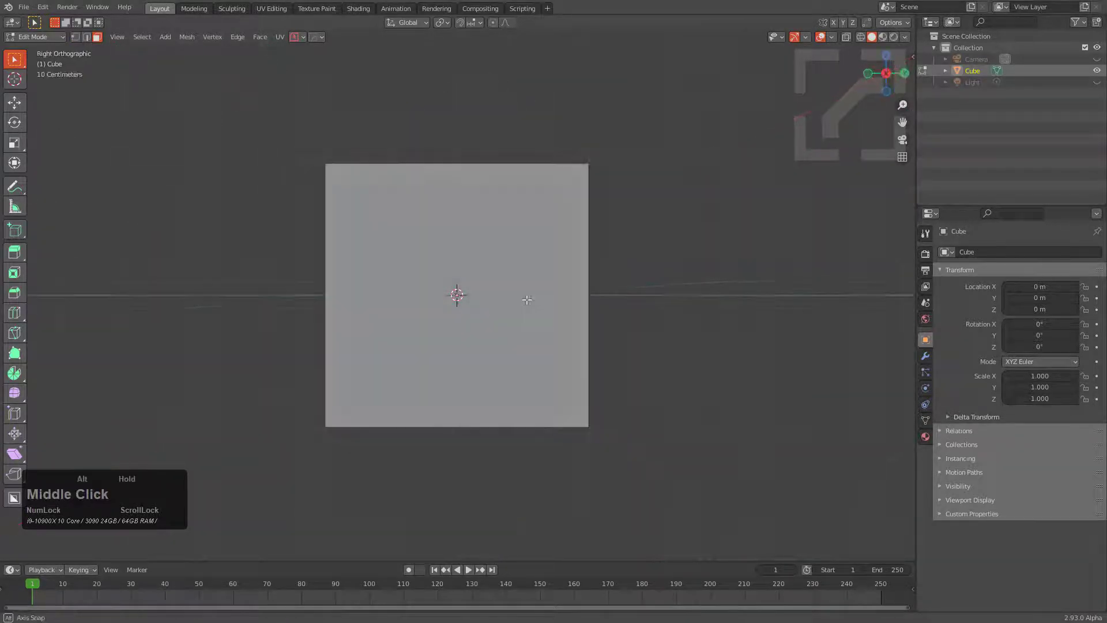
{"action": "key", "text": "alt+z"}
{"action": "key", "text": "b"}
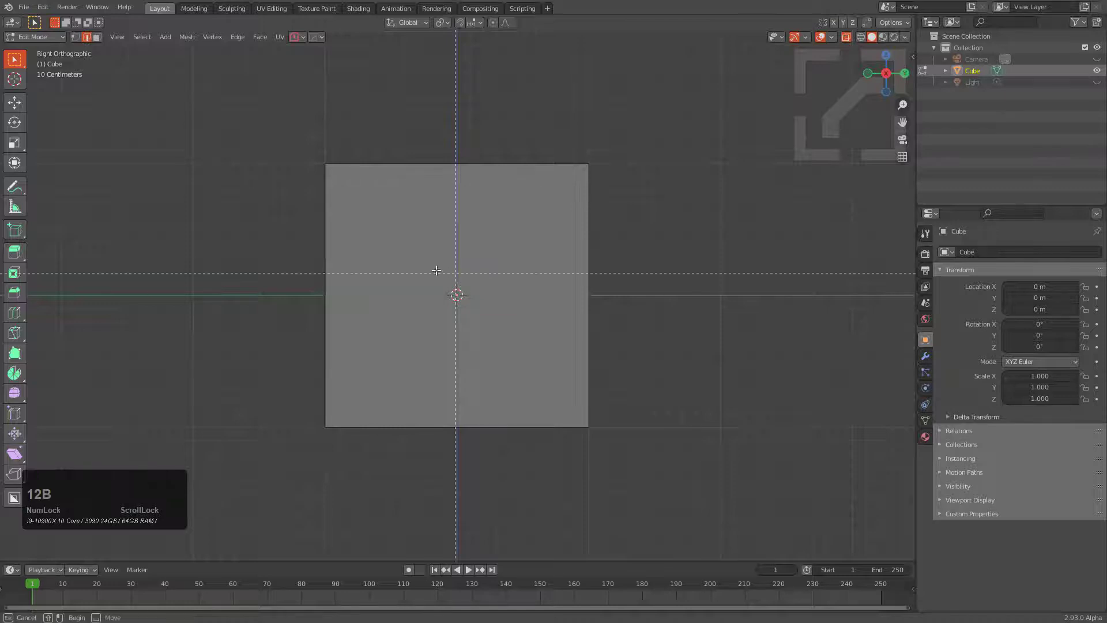
{"action": "left_click_drag", "start_coordinate": [235, 236], "coordinate": [607, 354]}
{"action": "middle_click_drag", "start_coordinate": [545, 308], "coordinate": [580, 342]}
{"action": "key", "text": "ctrl+b"}
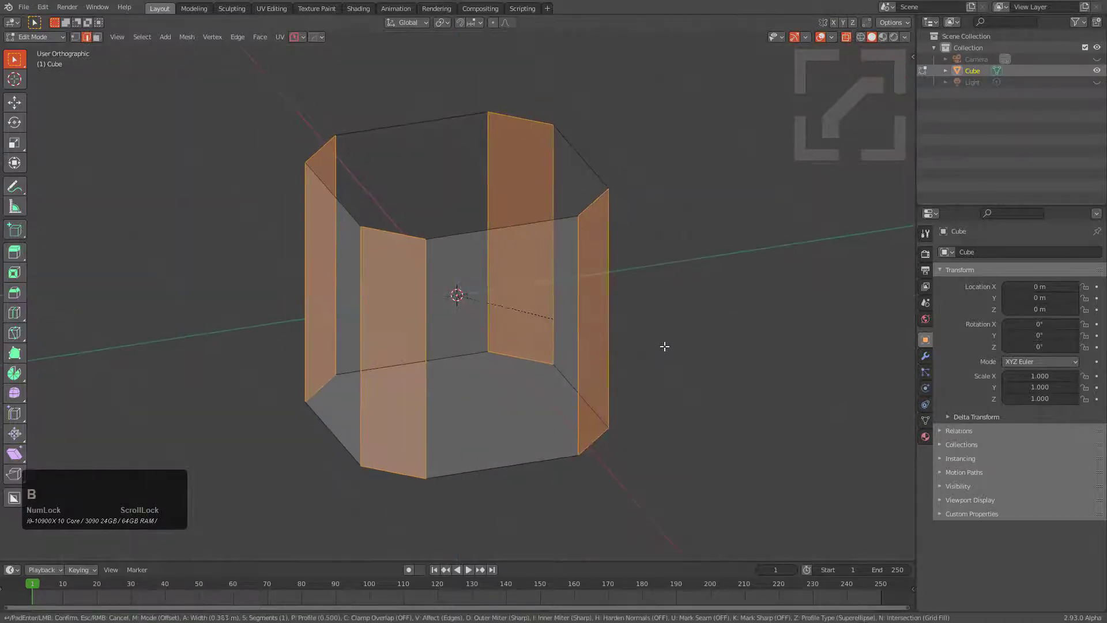
{"action": "left_click", "coordinate": [665, 346]}
{"action": "key", "text": "alt+z"}
{"action": "middle_click_drag", "start_coordinate": [495, 257], "coordinate": [494, 273]}
{"action": "scroll", "coordinate": [490, 268], "scroll_direction": "down", "scroll_amount": 1}
{"action": "key", "text": "Tab"}
Step: Add a HardOps array to the octagonal tube and set its Z offset to 1 so the copies stack flush
{"action": "key", "text": "alt+w"}
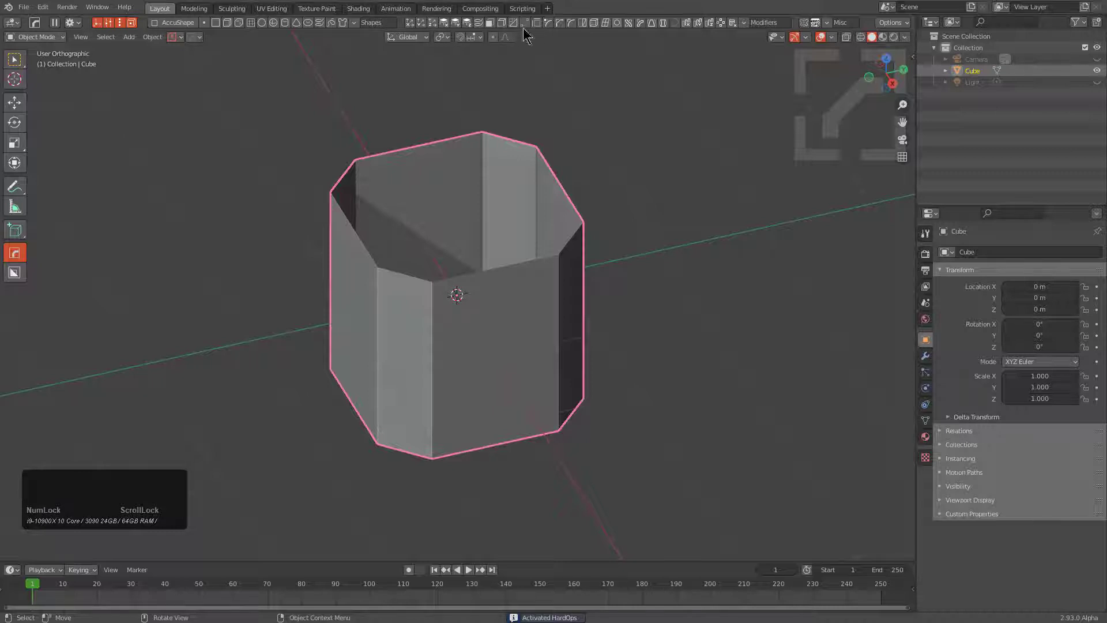
{"action": "left_click", "coordinate": [709, 23]}
{"action": "scroll", "coordinate": [533, 223], "scroll_direction": "down", "scroll_amount": 1}
{"action": "middle_click_drag", "start_coordinate": [532, 224], "coordinate": [489, 249]}
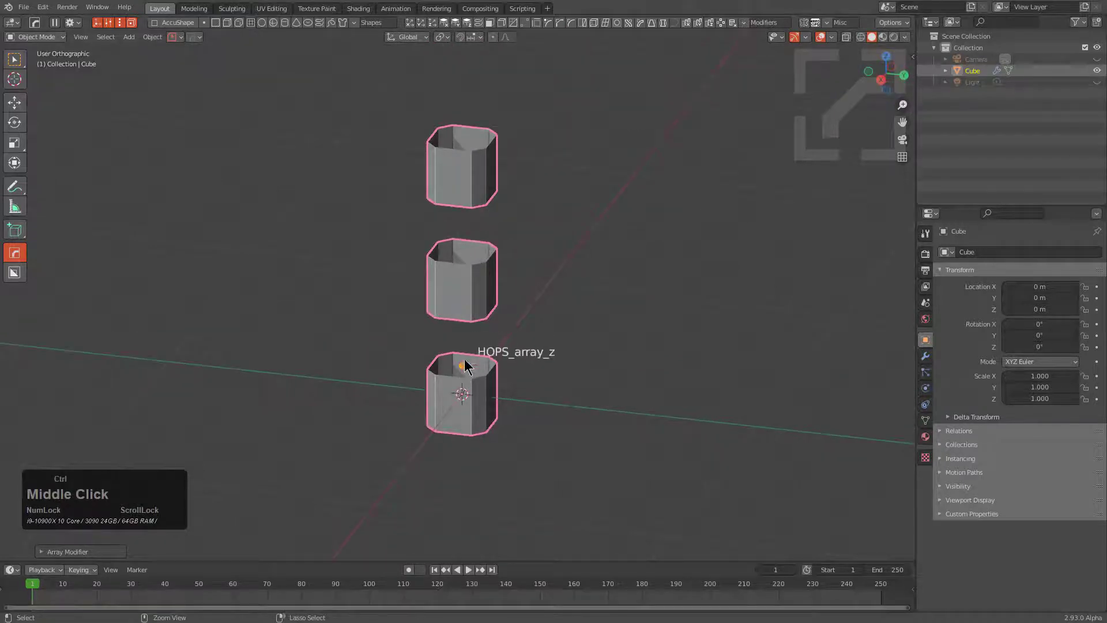
{"action": "left_click_drag", "start_coordinate": [466, 367], "coordinate": [509, 291]}
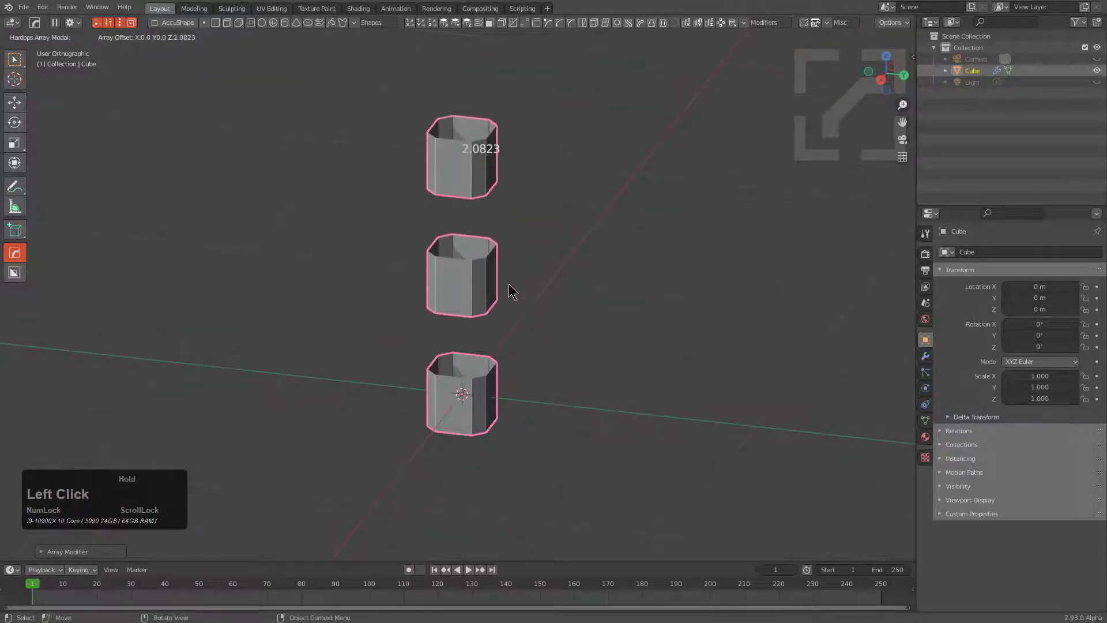
{"action": "key", "text": "1"}
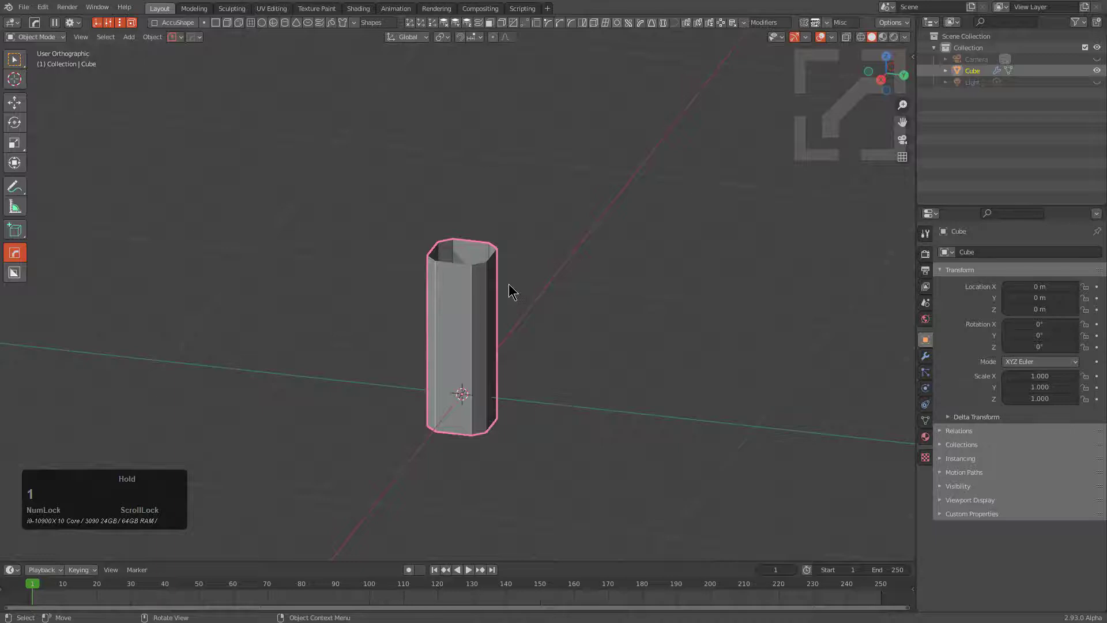
Step: Shade the stacked tube smooth and apply HardOps Sharpen to it
{"action": "right_click", "coordinate": [508, 283]}
{"action": "scroll", "coordinate": [501, 292], "scroll_direction": "down", "scroll_amount": 1}
{"action": "scroll", "coordinate": [553, 288], "scroll_direction": "up", "scroll_amount": 5}
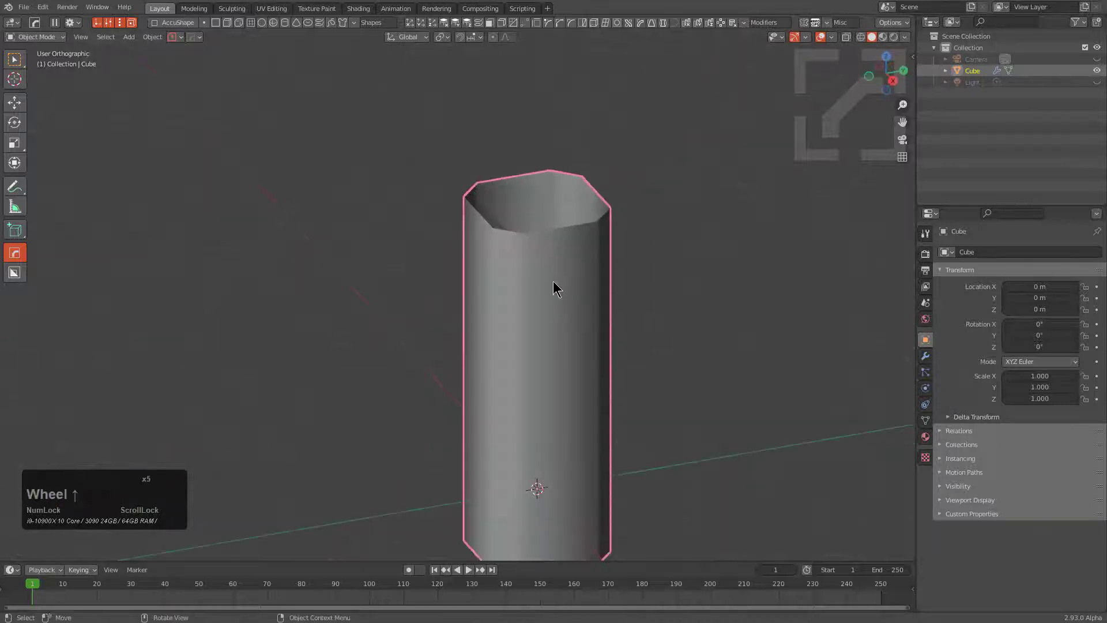
{"action": "middle_click_drag", "start_coordinate": [554, 283], "coordinate": [568, 257]}
{"action": "key", "text": "q"}
{"action": "left_click", "coordinate": [569, 230]}
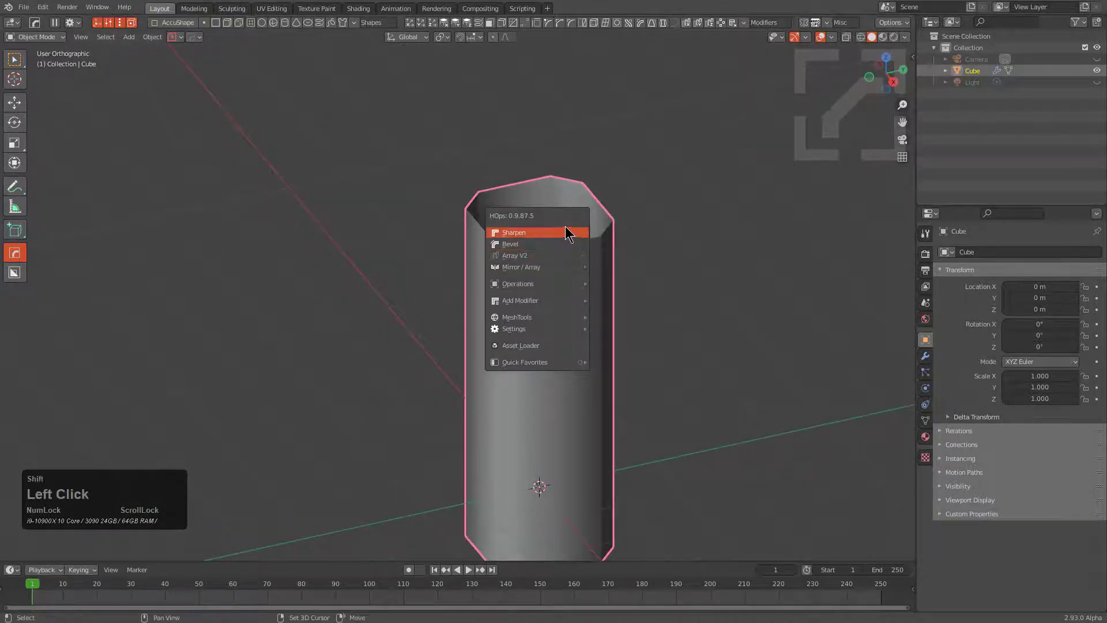
Step: Add a Bezier circle at the origin and scale it up so it surrounds the octagonal tube
{"action": "middle_click_drag", "start_coordinate": [568, 307], "coordinate": [477, 323]}
{"action": "scroll", "coordinate": [498, 255], "scroll_direction": "down", "scroll_amount": 2, "text": "shift"}
{"action": "key", "text": "shift+a"}
{"action": "left_click", "coordinate": [468, 257]}
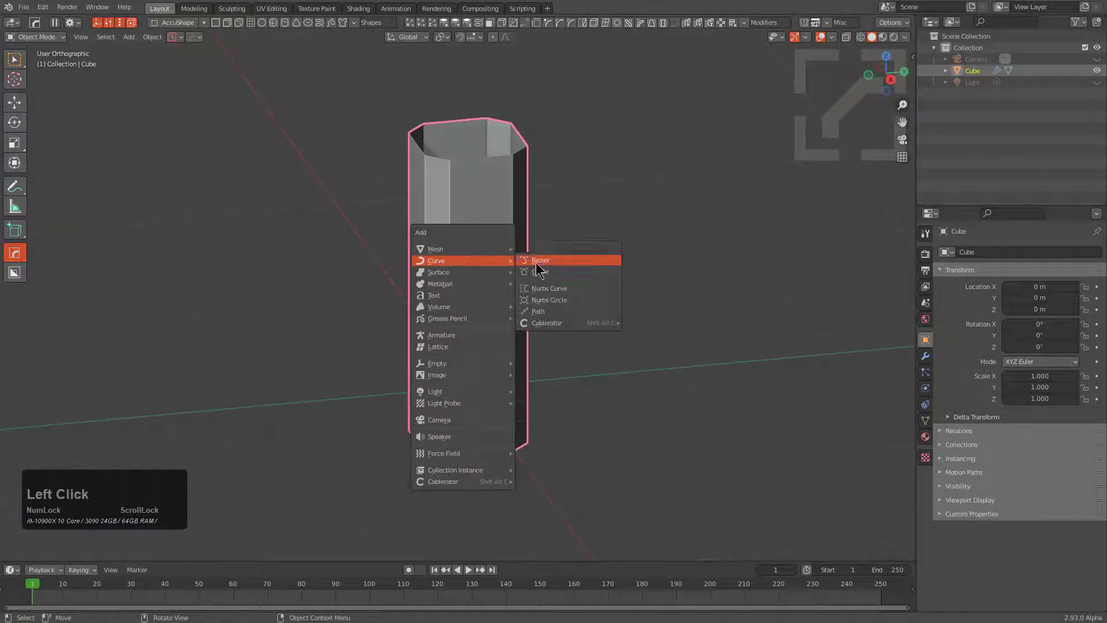
{"action": "left_click", "coordinate": [536, 271]}
{"action": "middle_click_drag", "start_coordinate": [537, 277], "coordinate": [482, 333]}
{"action": "key", "text": "s"}
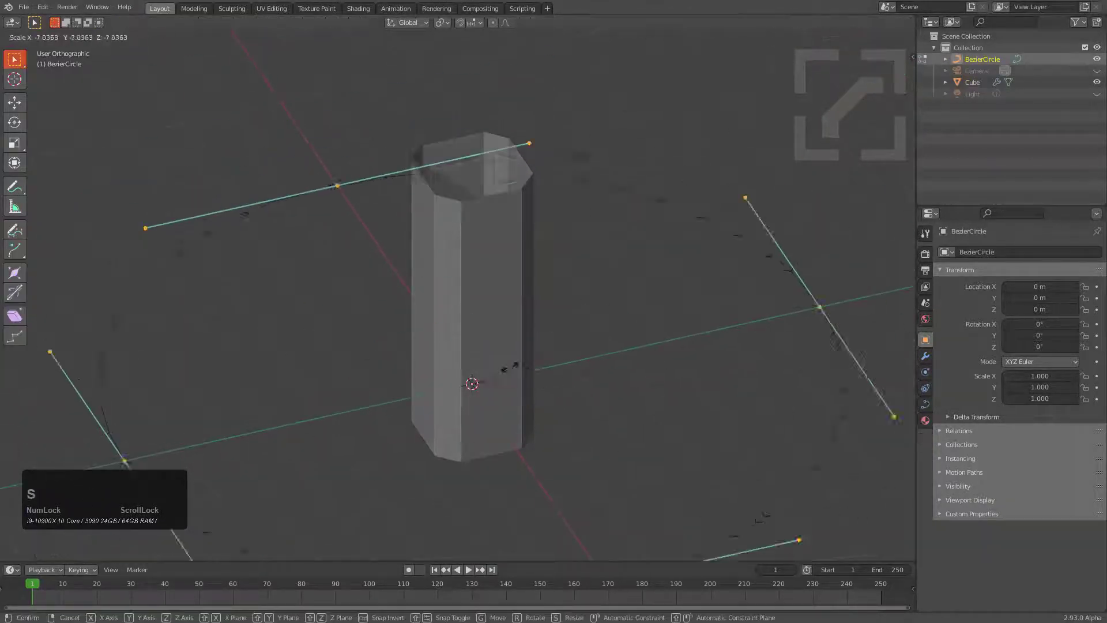
{"action": "left_click", "coordinate": [496, 345], "text": "shift"}
Step: Select the tube together with the Bezier circle and bend the tube along it with the HardOps Curve Modifier
{"action": "left_click", "coordinate": [496, 338], "text": "shift"}
{"action": "left_click", "coordinate": [601, 258], "text": "shift"}
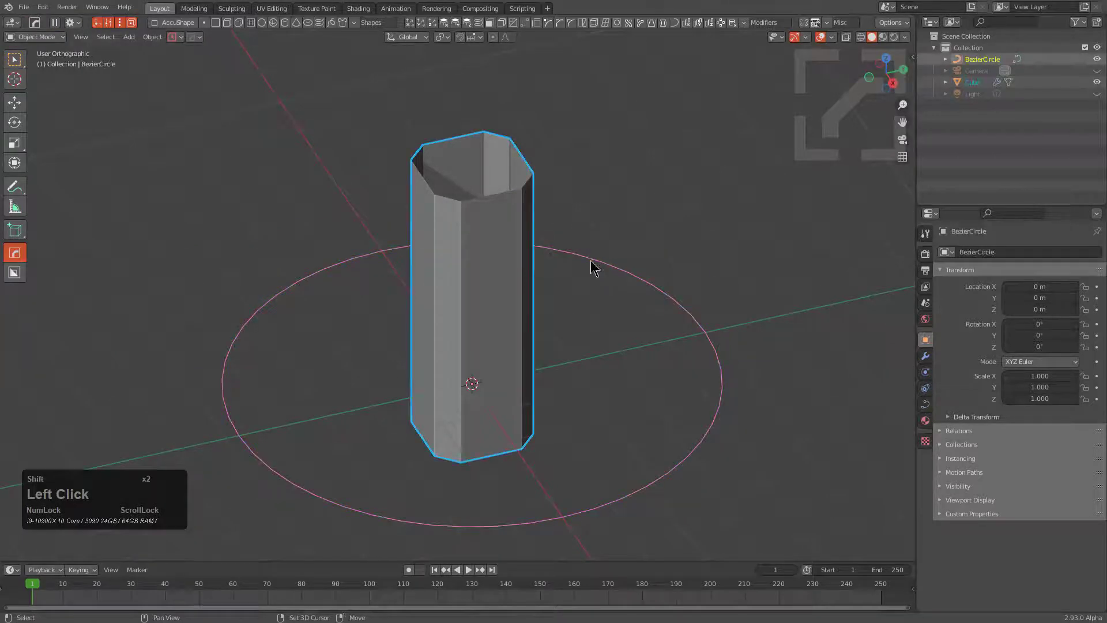
{"action": "left_click", "coordinate": [516, 288]}
{"action": "left_click", "coordinate": [588, 261], "text": "shift"}
{"action": "key", "text": "q"}
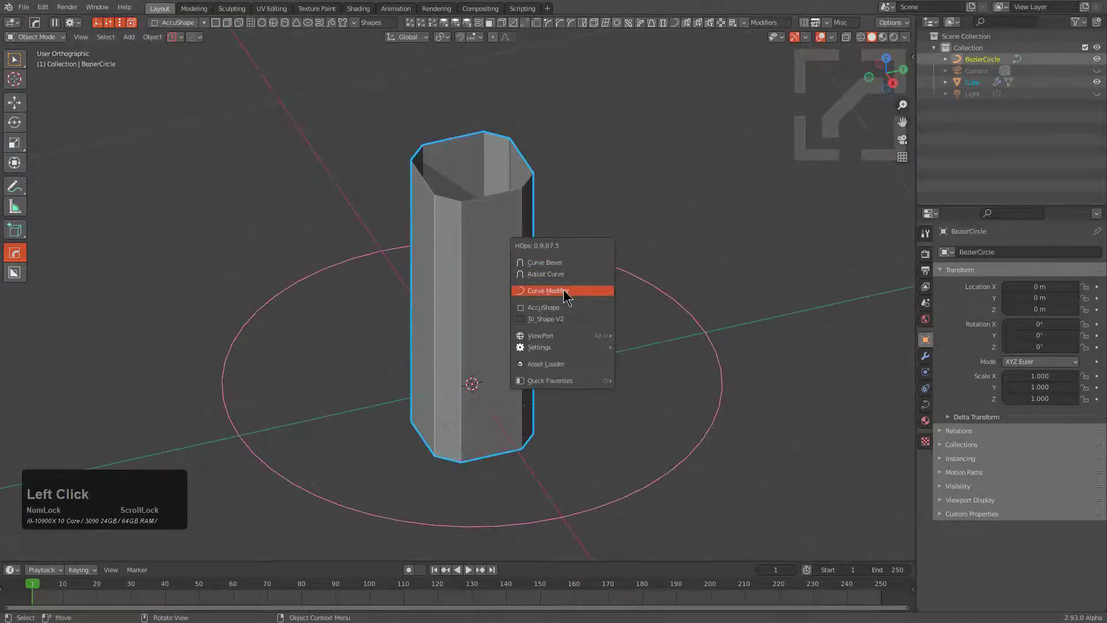
{"action": "left_click", "coordinate": [567, 295]}
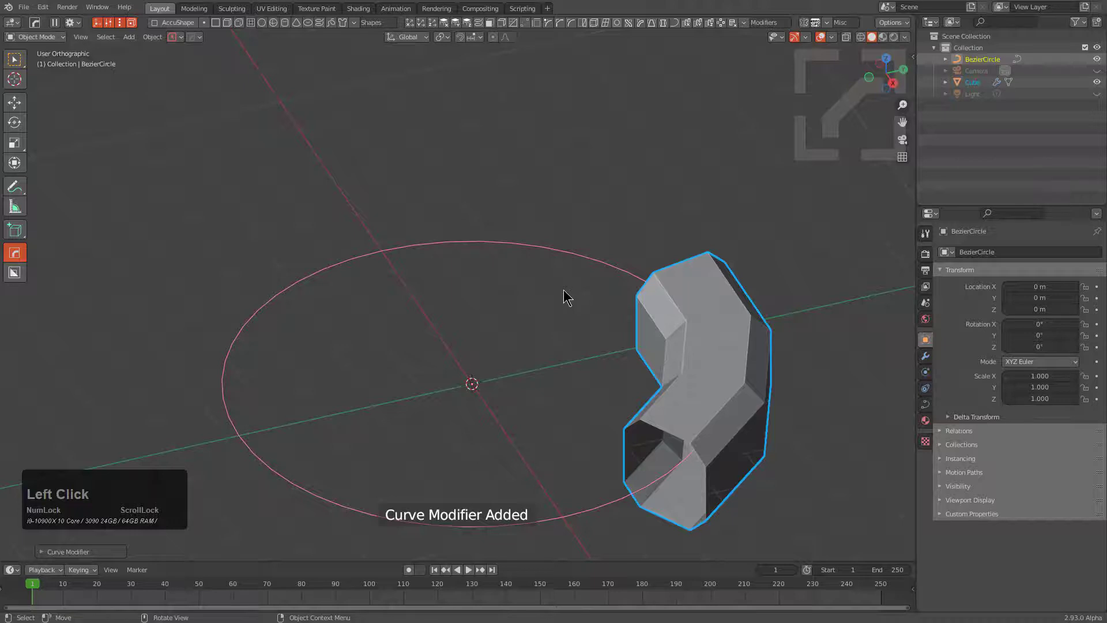
Step: Cycle through the mode options of the newly added Curve Modifier
{"action": "middle_click_drag", "start_coordinate": [567, 297], "coordinate": [637, 312]}
{"action": "key", "text": "F9"}
{"action": "scroll", "coordinate": [715, 325], "scroll_direction": "up", "scroll_amount": 1, "text": "ctrl"}
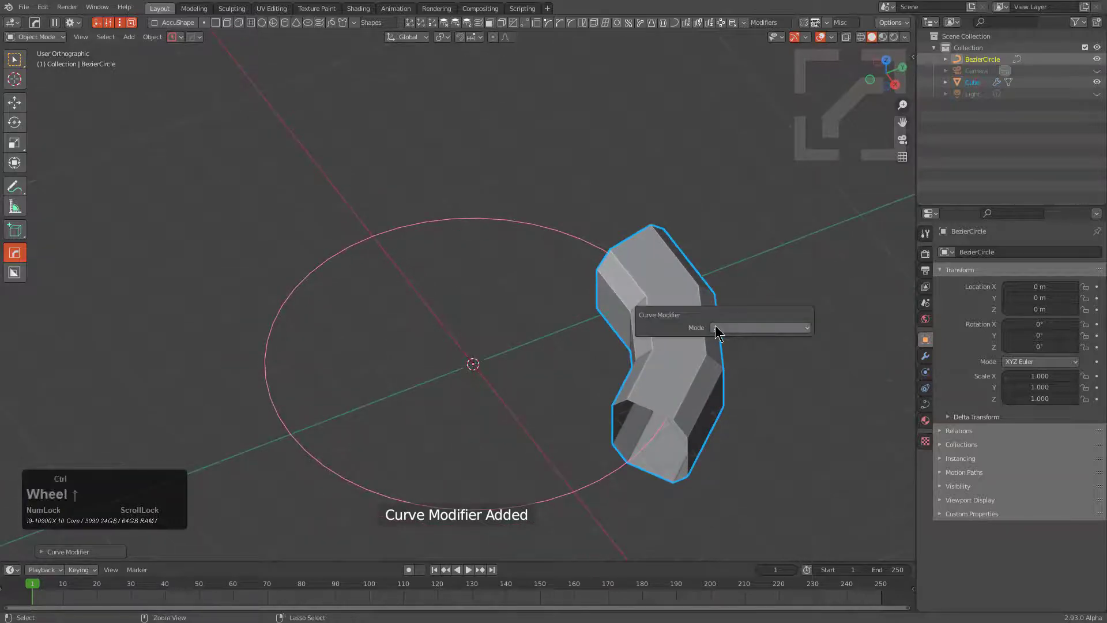
{"action": "scroll", "coordinate": [718, 327], "scroll_direction": "down", "scroll_amount": 6, "text": "ctrl"}
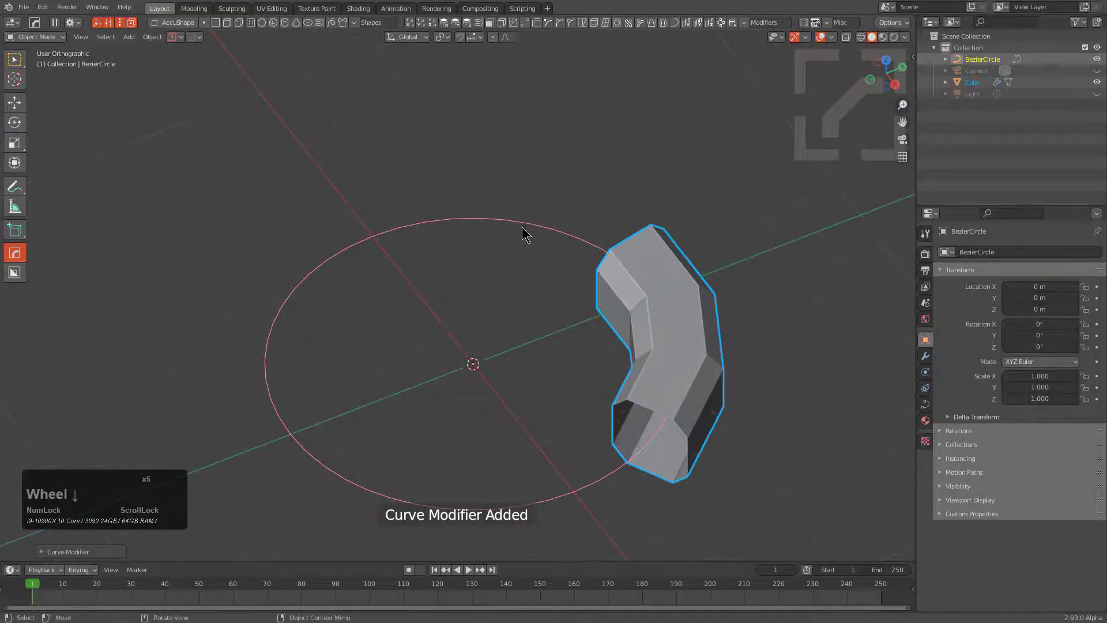
Step: Select the curved tube and scale it along Z by about 3.7 to stretch it around the circle
{"action": "middle_click_drag", "start_coordinate": [524, 234], "coordinate": [606, 209]}
{"action": "left_click", "coordinate": [605, 204]}
{"action": "scroll", "coordinate": [579, 235], "scroll_direction": "down", "scroll_amount": 2}
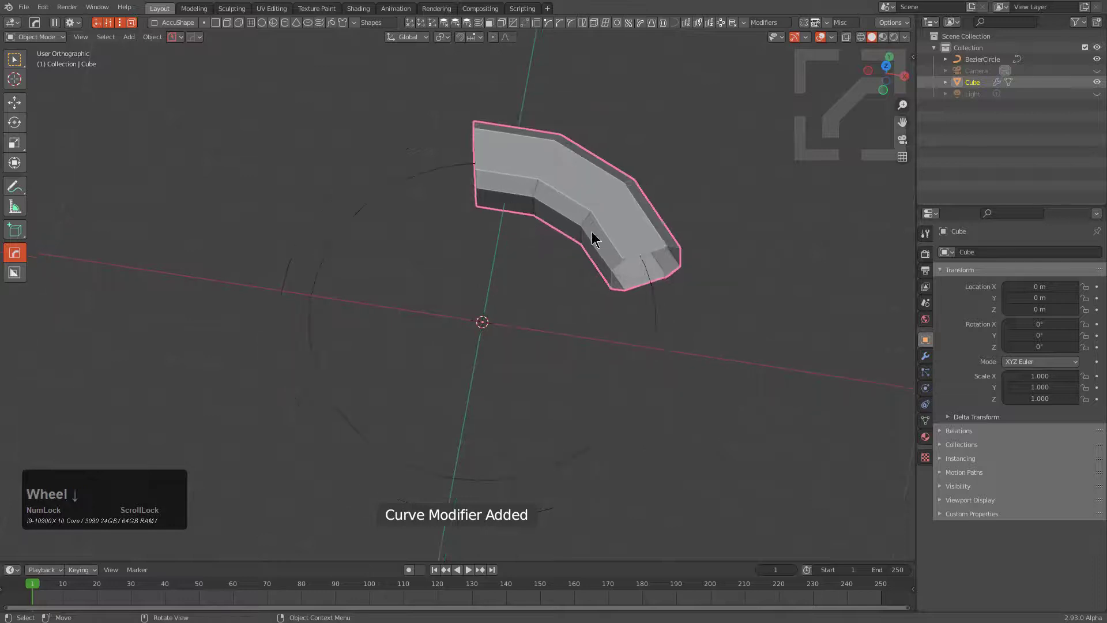
{"action": "key", "text": "s"}
{"action": "key", "text": "x"}
{"action": "key", "text": "z"}
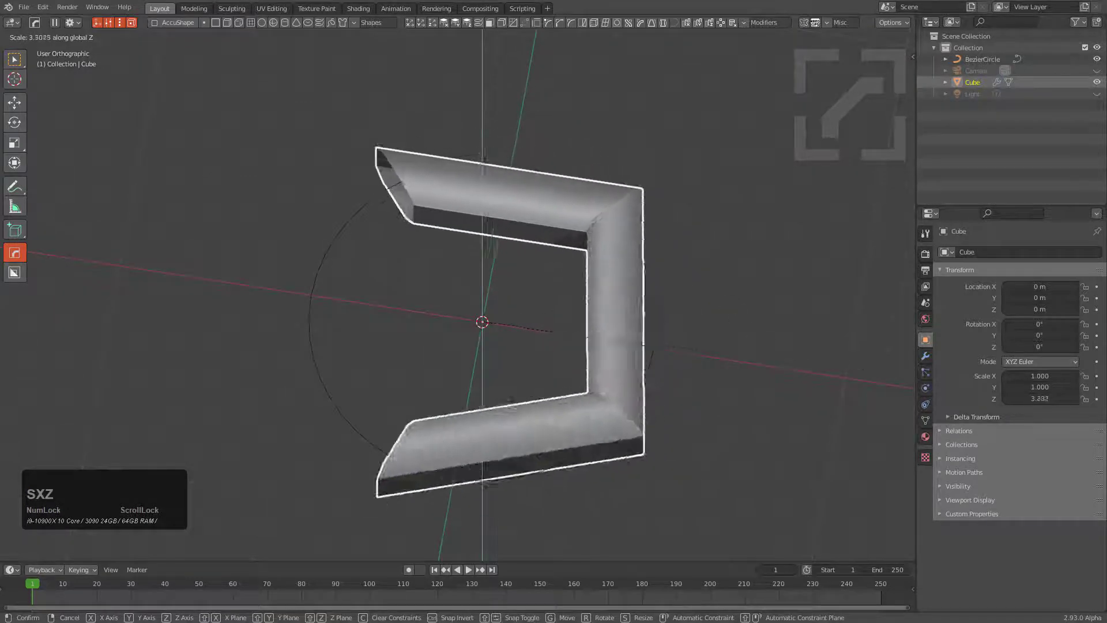
{"action": "left_click", "coordinate": [1015, 389]}
Step: Add a series of evenly spaced loop cuts across the tube's length in Edit Mode and return to Object Mode
{"action": "key", "text": "Tab"}
{"action": "key", "text": "ctrl+r"}
{"action": "scroll", "coordinate": [502, 339], "scroll_direction": "up", "scroll_amount": 13}
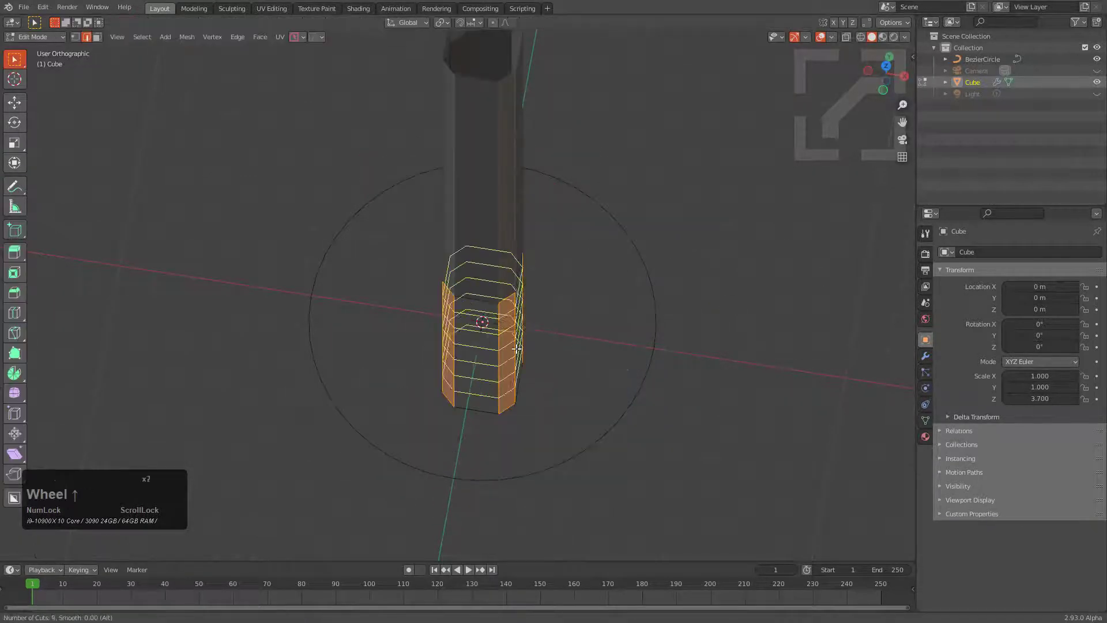
{"action": "left_click", "coordinate": [502, 339]}
{"action": "right_click", "coordinate": [606, 287]}
{"action": "key", "text": "Tab"}
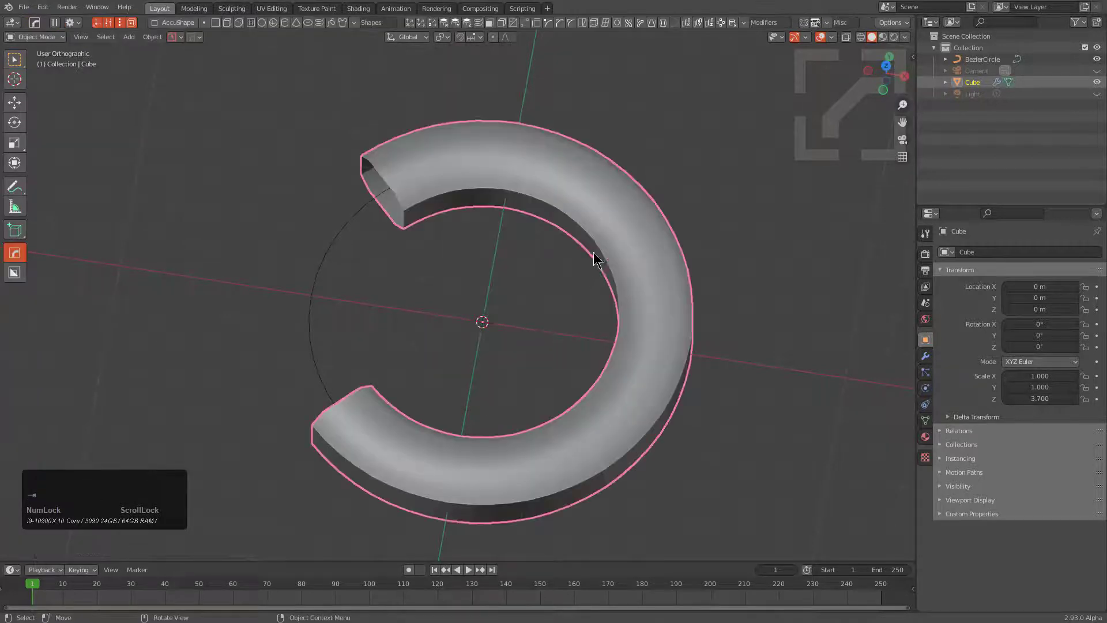
Step: Apply HardOps Sharpen to the curved tube
{"action": "key", "text": "q"}
{"action": "left_click", "coordinate": [617, 226]}
{"action": "scroll", "coordinate": [617, 226], "scroll_direction": "down", "scroll_amount": 5}
{"action": "left_click", "coordinate": [617, 227]}
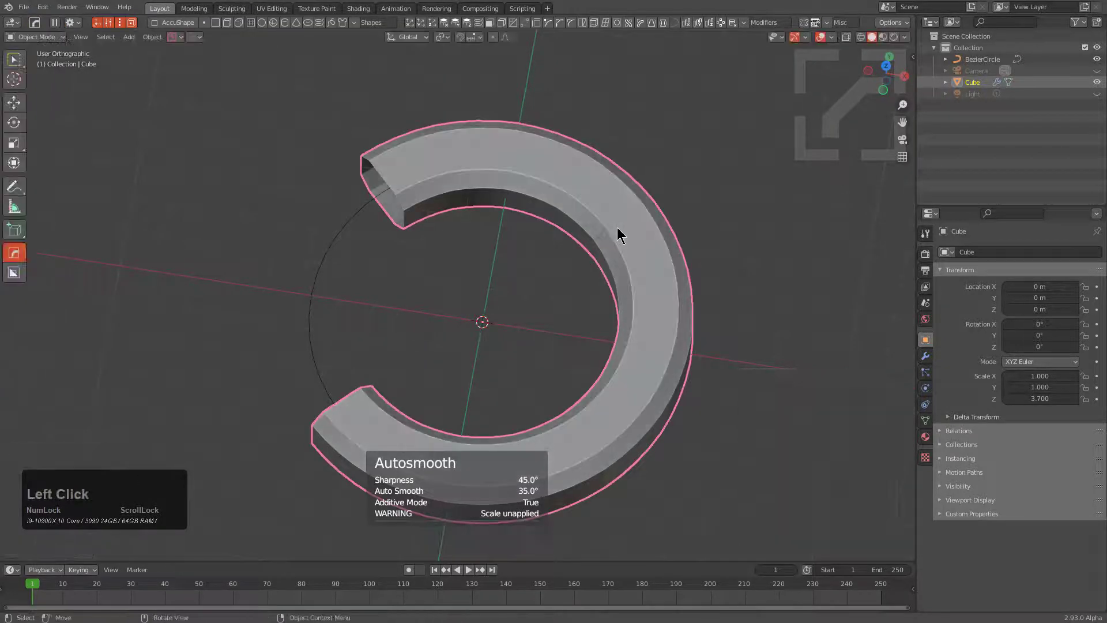
Step: Toggle the Z array's Merge option to test the seam between copies, and add a Weld modifier to the tube
{"action": "middle_click_drag", "start_coordinate": [617, 227], "coordinate": [600, 285]}
{"action": "middle_click_drag", "start_coordinate": [609, 377], "coordinate": [728, 240]}
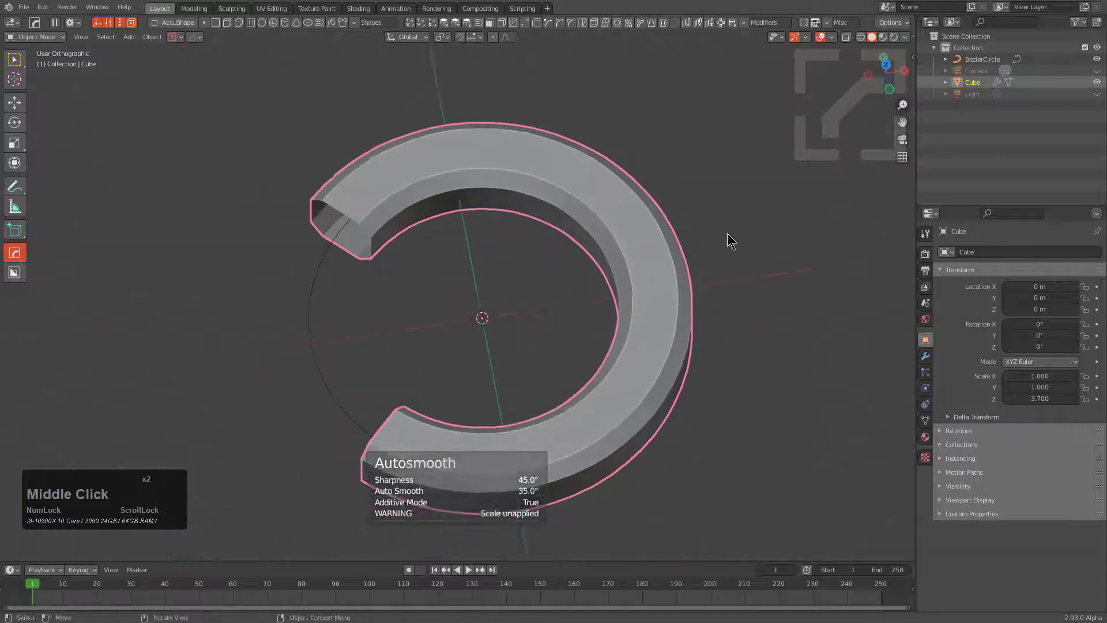
{"action": "scroll", "coordinate": [643, 309], "scroll_direction": "up", "scroll_amount": 4}
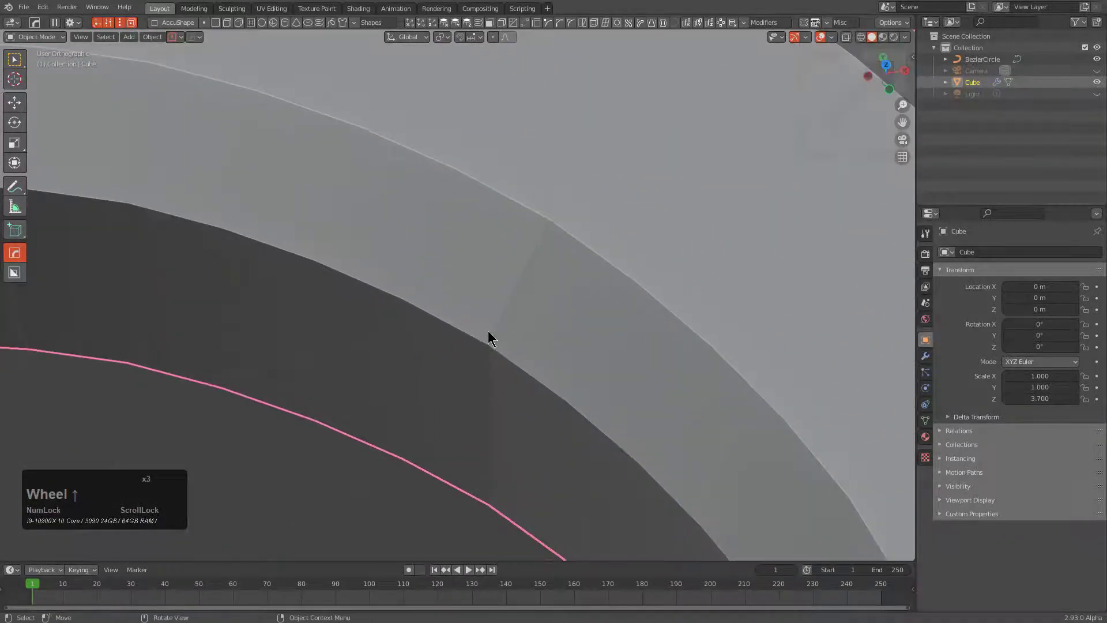
{"action": "left_click", "coordinate": [925, 356]}
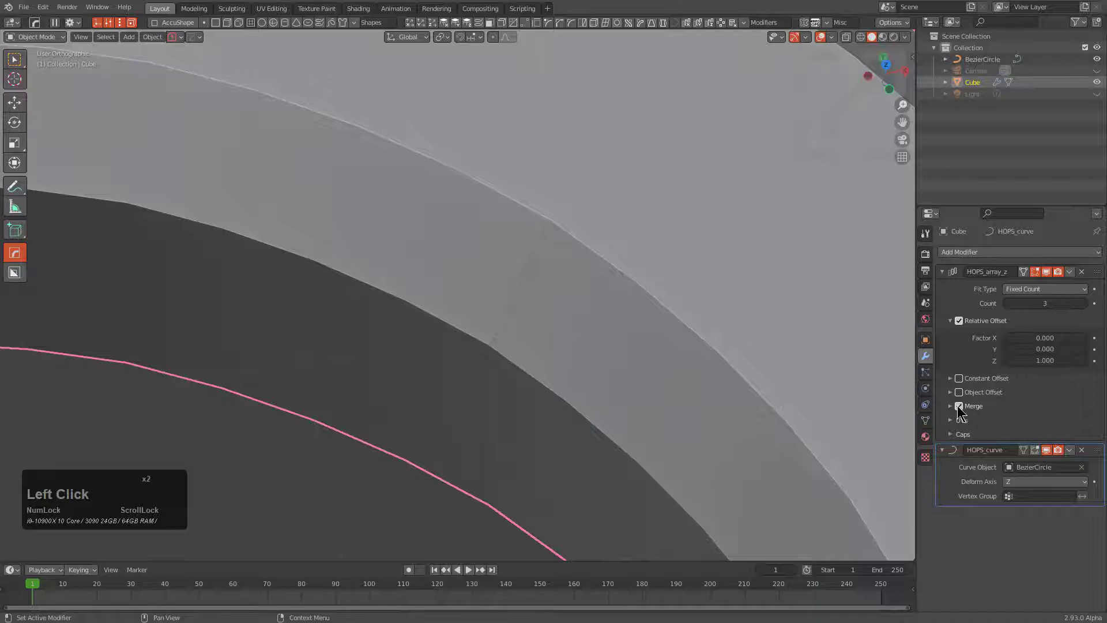
{"action": "left_click", "coordinate": [998, 253]}
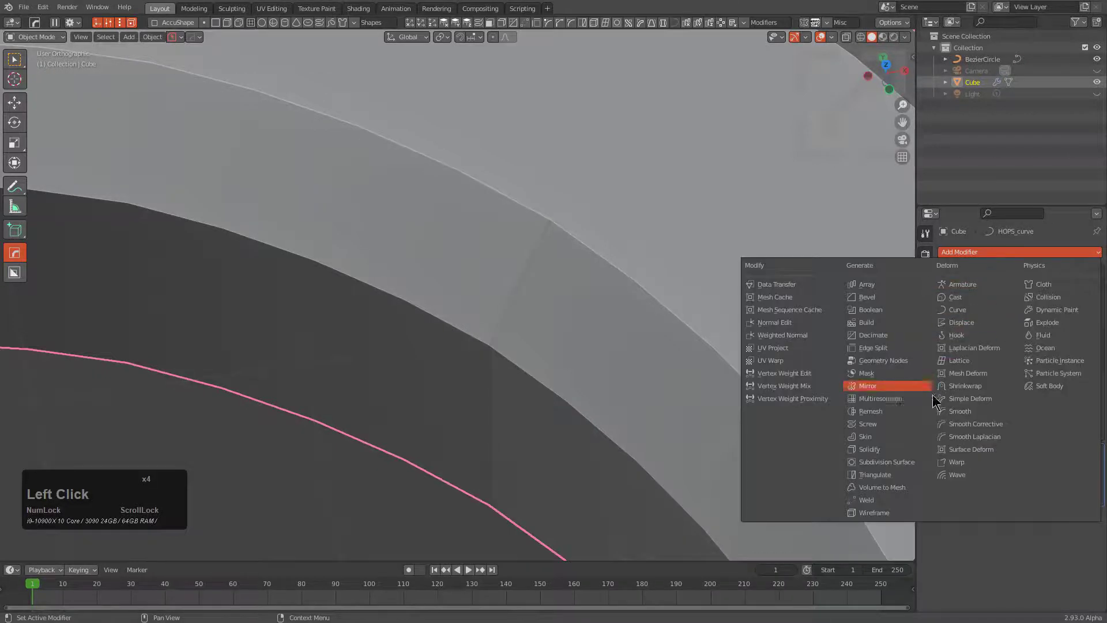
{"action": "left_click", "coordinate": [866, 499]}
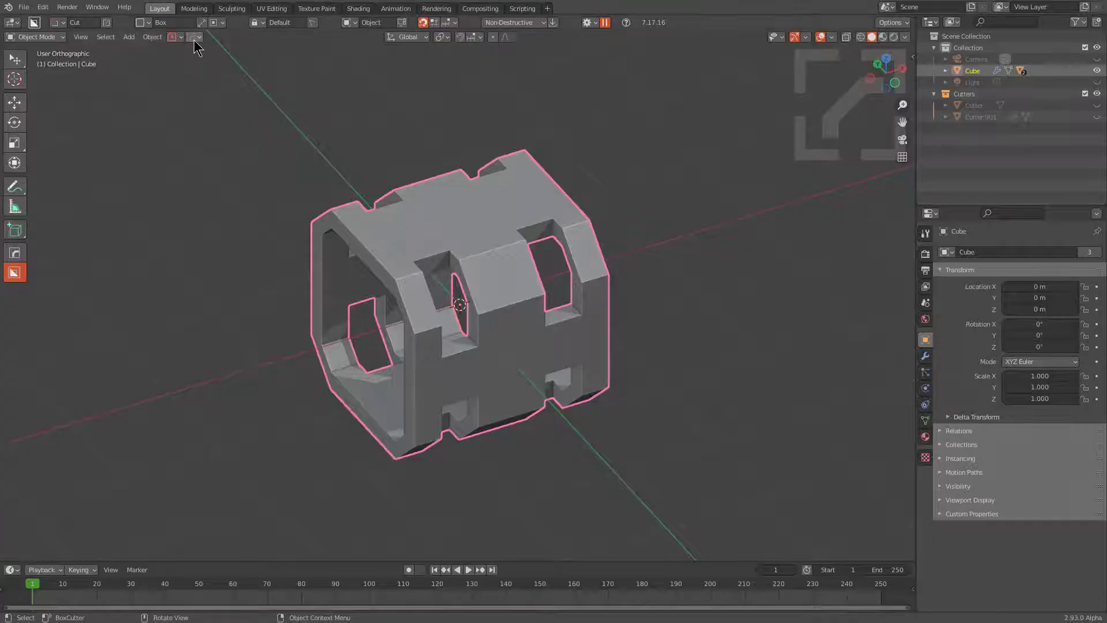
Step: Show the available To_Shape types in the HardOps options for the slotted octagonal body
{"action": "left_click", "coordinate": [195, 38]}
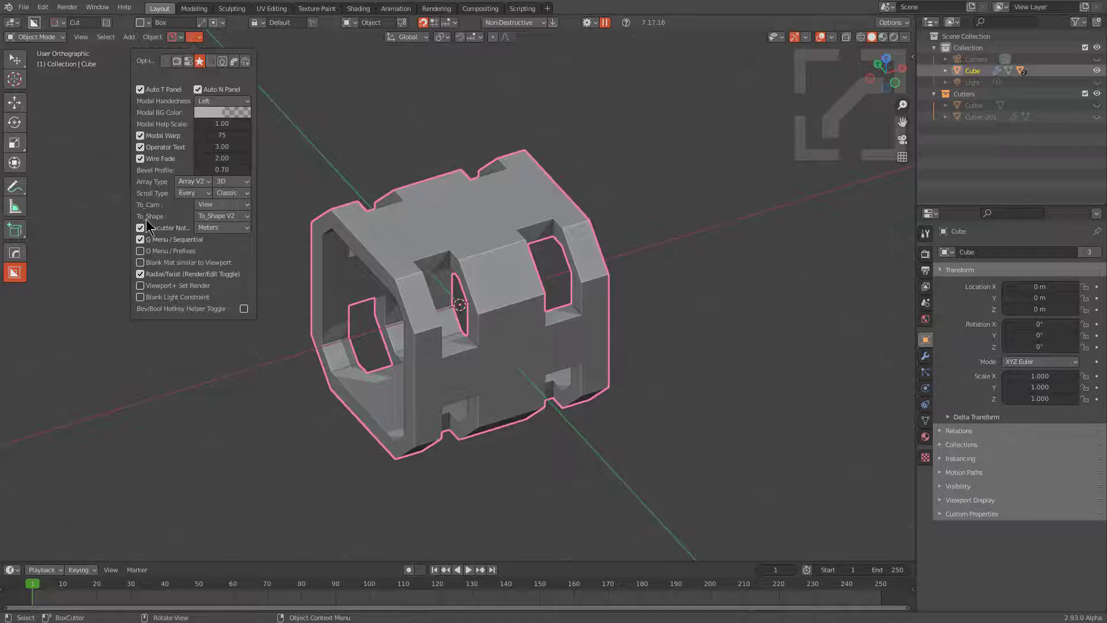
{"action": "left_click", "coordinate": [237, 226]}
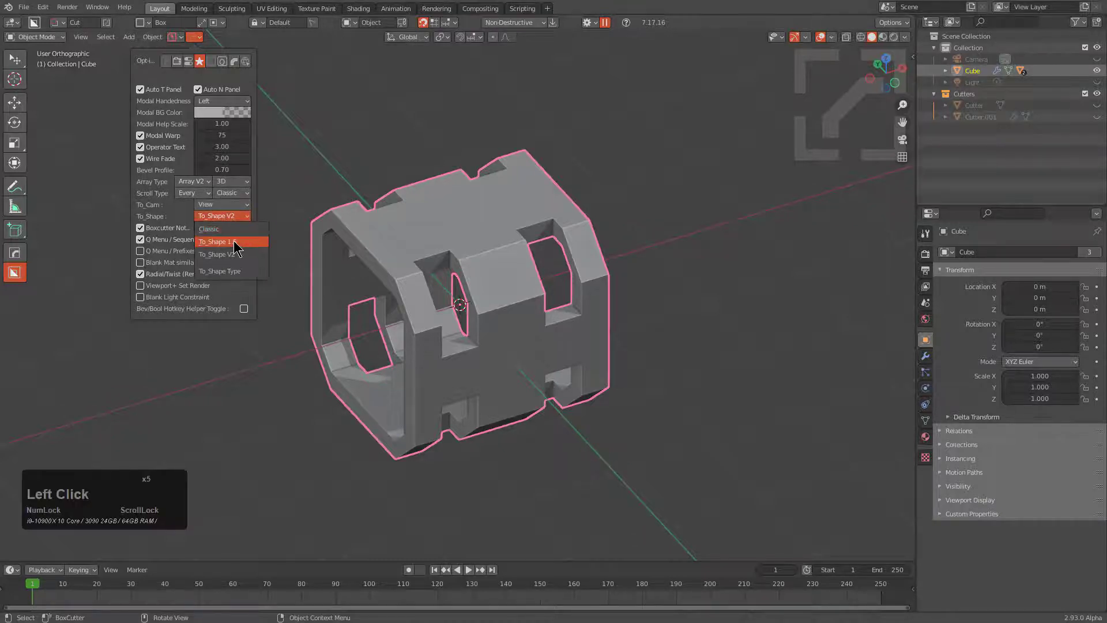
{"action": "middle_click_drag", "start_coordinate": [475, 248], "coordinate": [536, 265]}
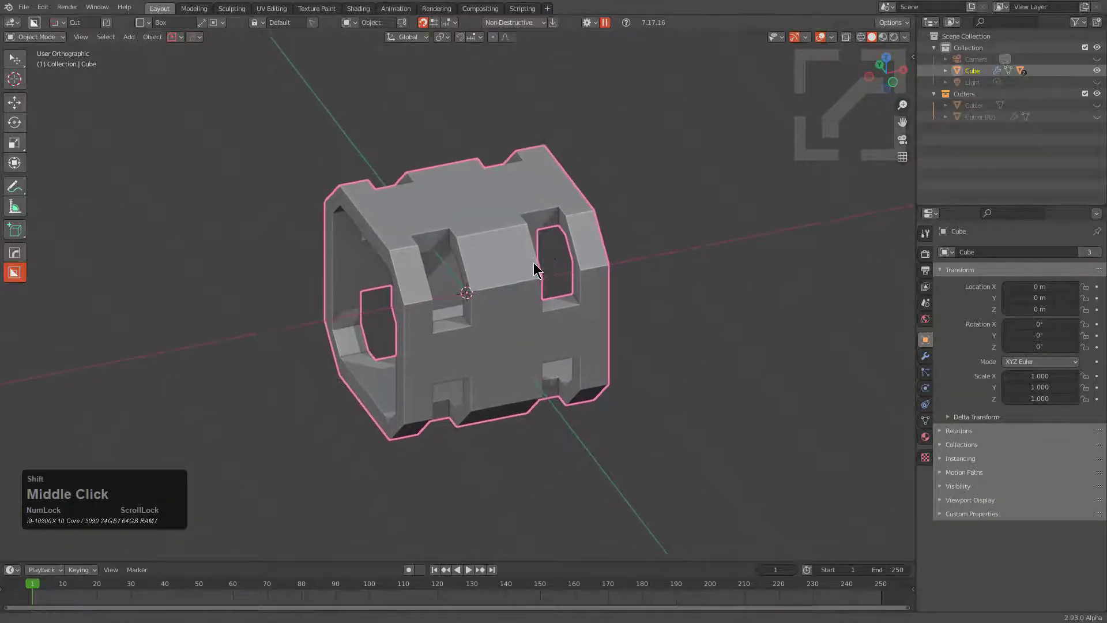
{"action": "scroll", "coordinate": [536, 265], "scroll_direction": "up", "scroll_amount": 2}
{"action": "scroll", "coordinate": [537, 266], "scroll_direction": "down", "scroll_amount": 2}
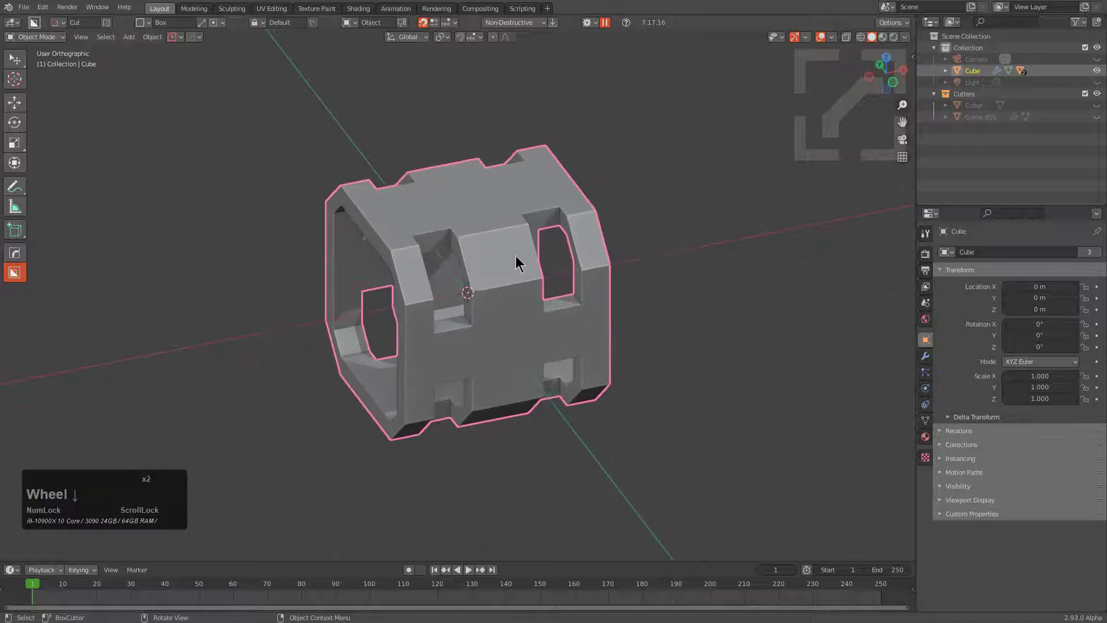
Step: Run To_Shape V2 on the slotted body in Decap mode along X, with Keep Caps and Exit Array enabled
{"action": "key", "text": "q"}
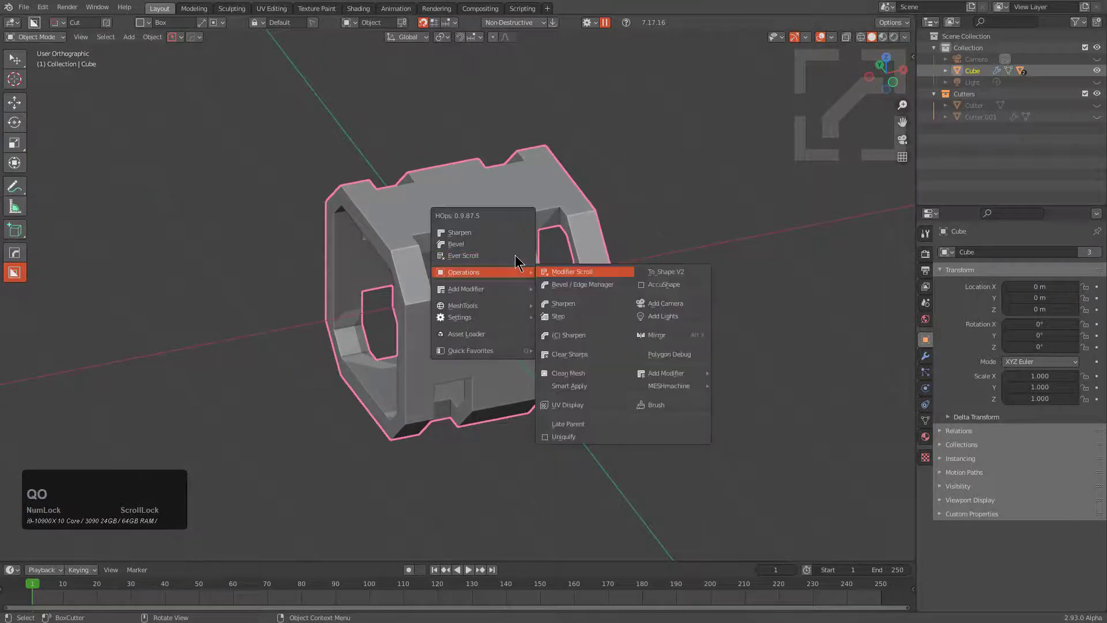
{"action": "key", "text": "o"}
{"action": "key", "text": "t"}
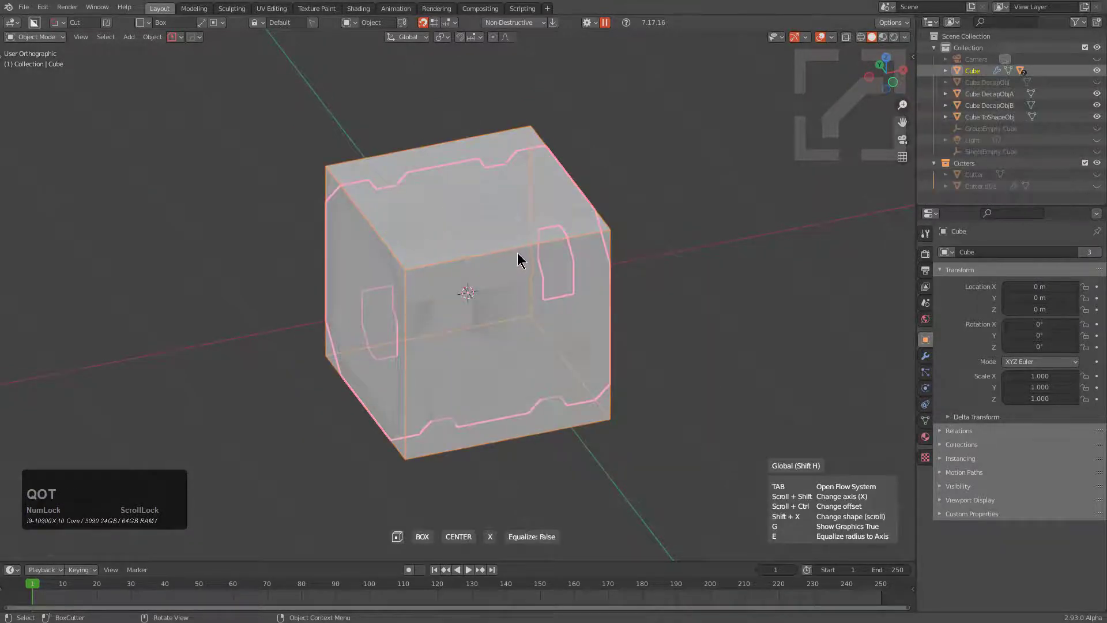
{"action": "scroll", "coordinate": [518, 252], "scroll_direction": "down", "scroll_amount": 1}
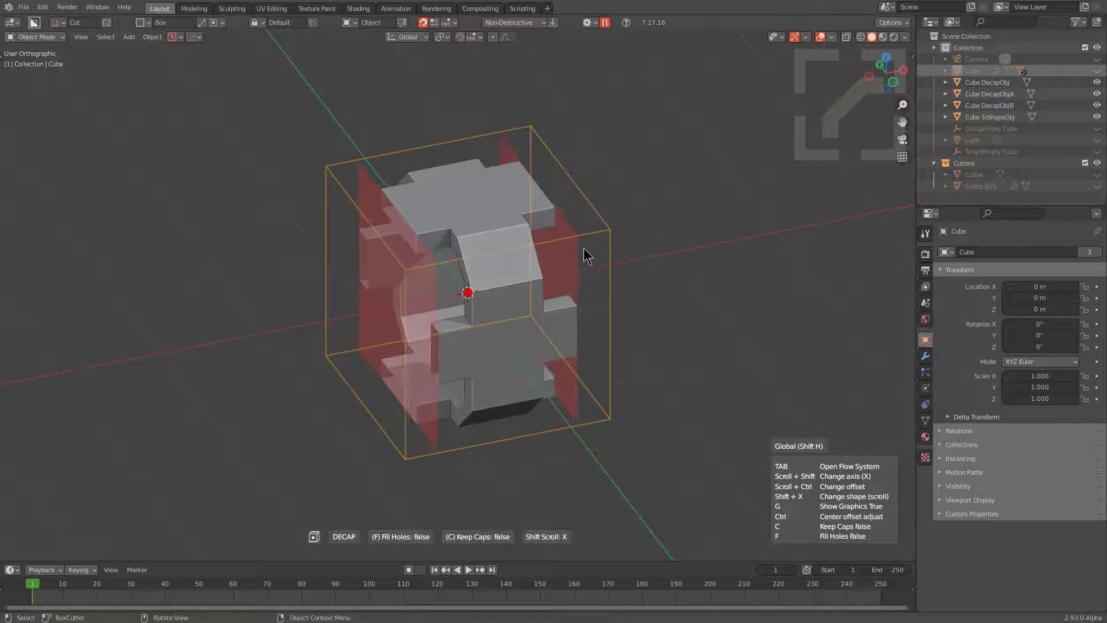
{"action": "key", "text": "c"}
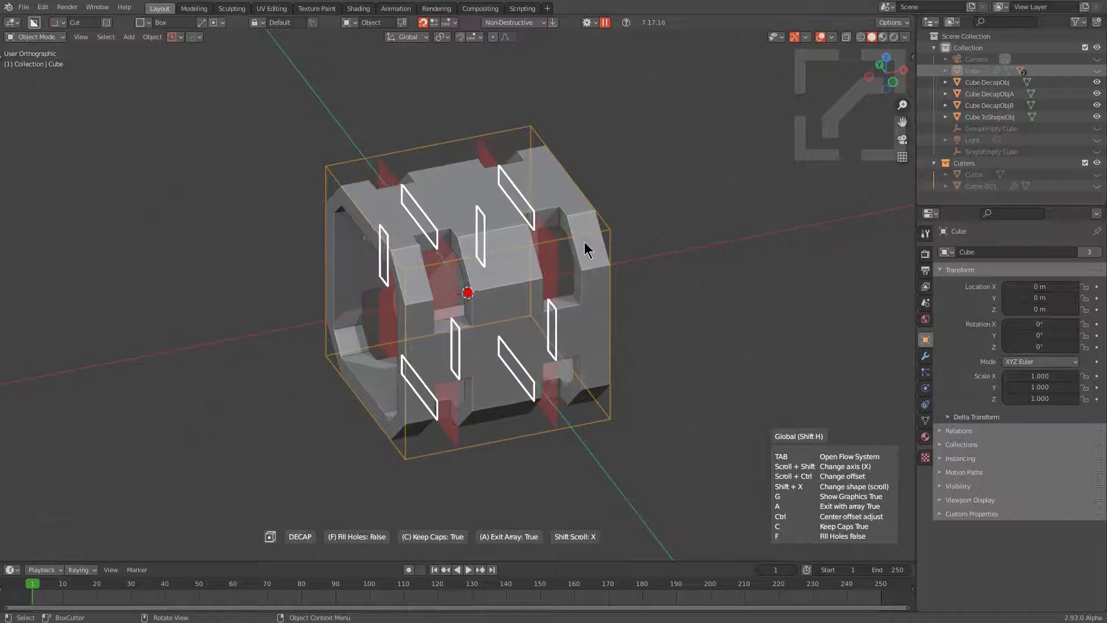
{"action": "left_click", "coordinate": [626, 236]}
Step: Move the decap object up along Z by about 2.59 m, above the original body
{"action": "middle_click", "coordinate": [525, 264]}
{"action": "scroll", "coordinate": [522, 269], "scroll_direction": "down", "scroll_amount": 1}
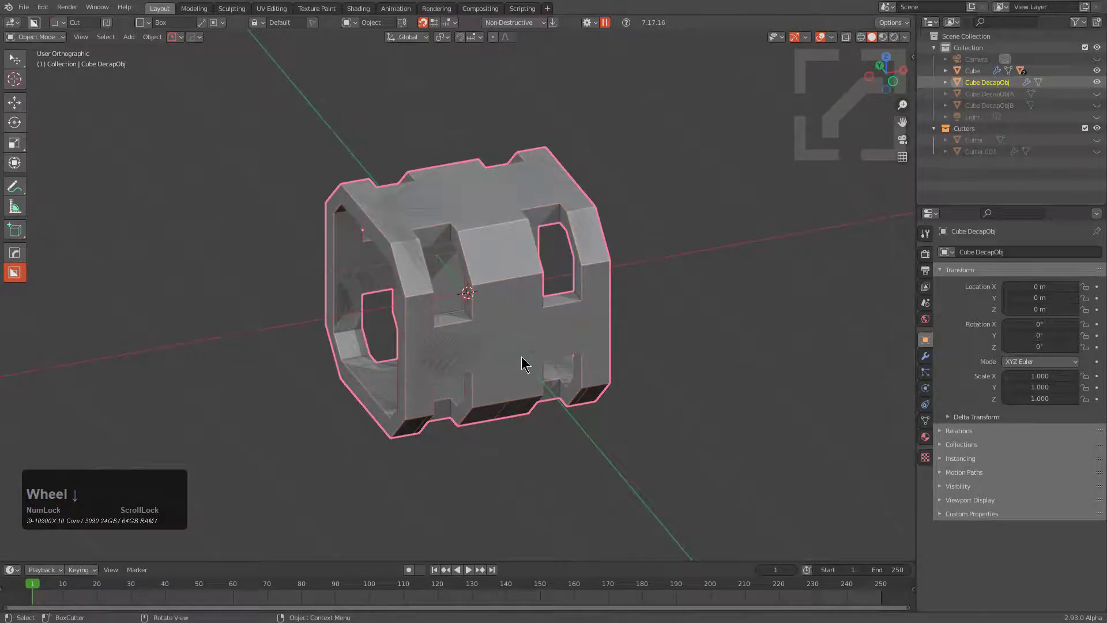
{"action": "scroll", "coordinate": [522, 363], "scroll_direction": "down", "scroll_amount": 2}
{"action": "key", "text": "g"}
{"action": "key", "text": "z"}
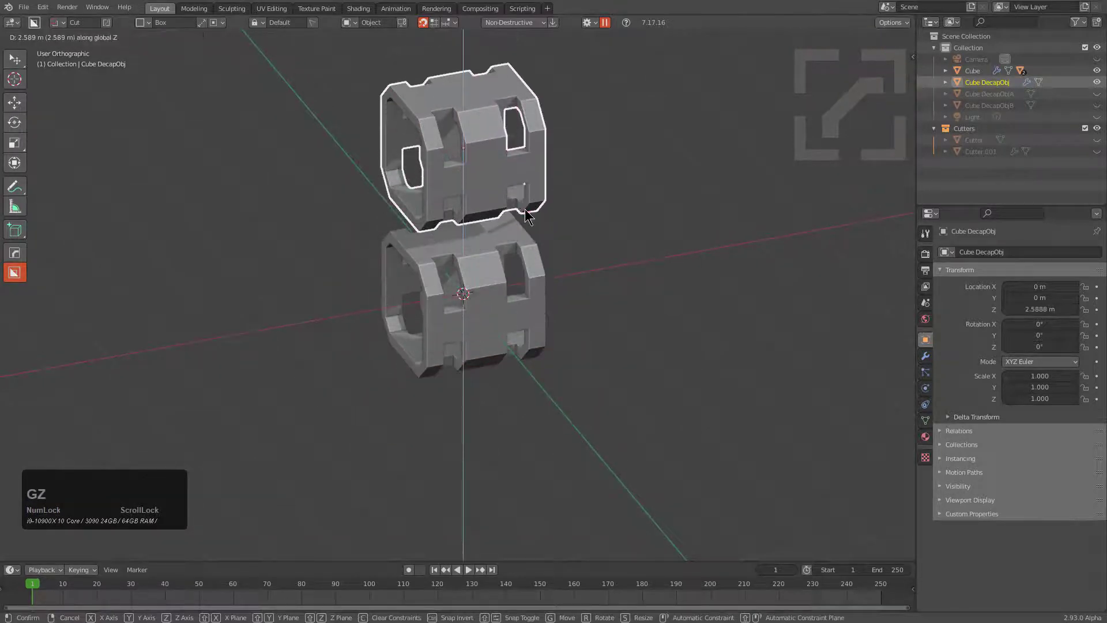
{"action": "left_click", "coordinate": [526, 216]}
{"action": "middle_click_drag", "start_coordinate": [526, 216], "coordinate": [502, 228]}
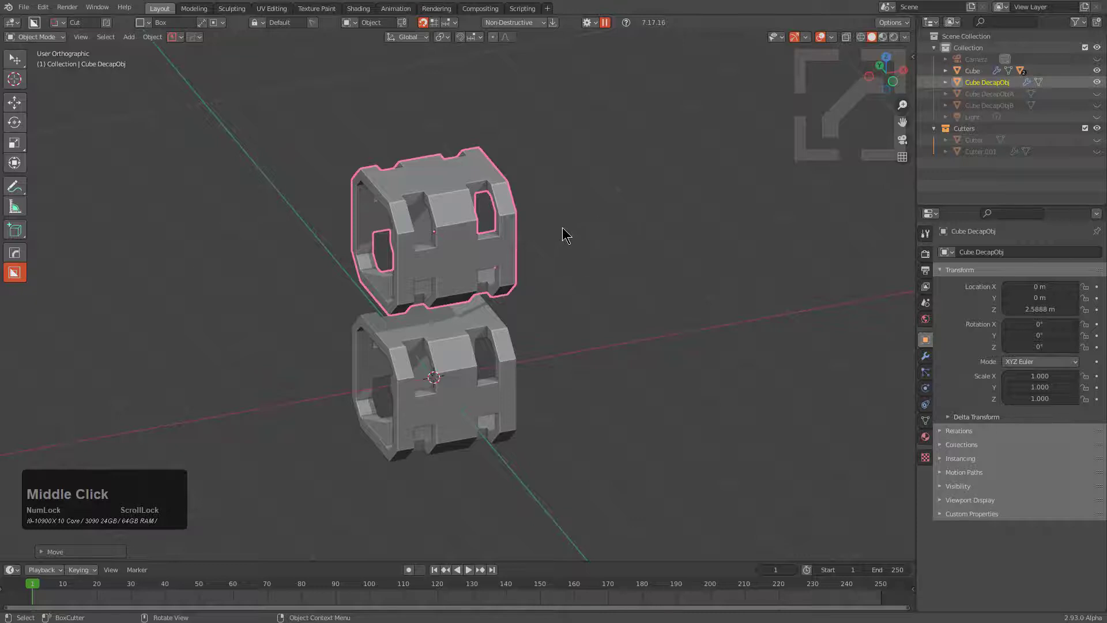
Step: Activate the HardOps tool and extend the decap object's array along X to an offset of 1
{"action": "key", "text": "w"}
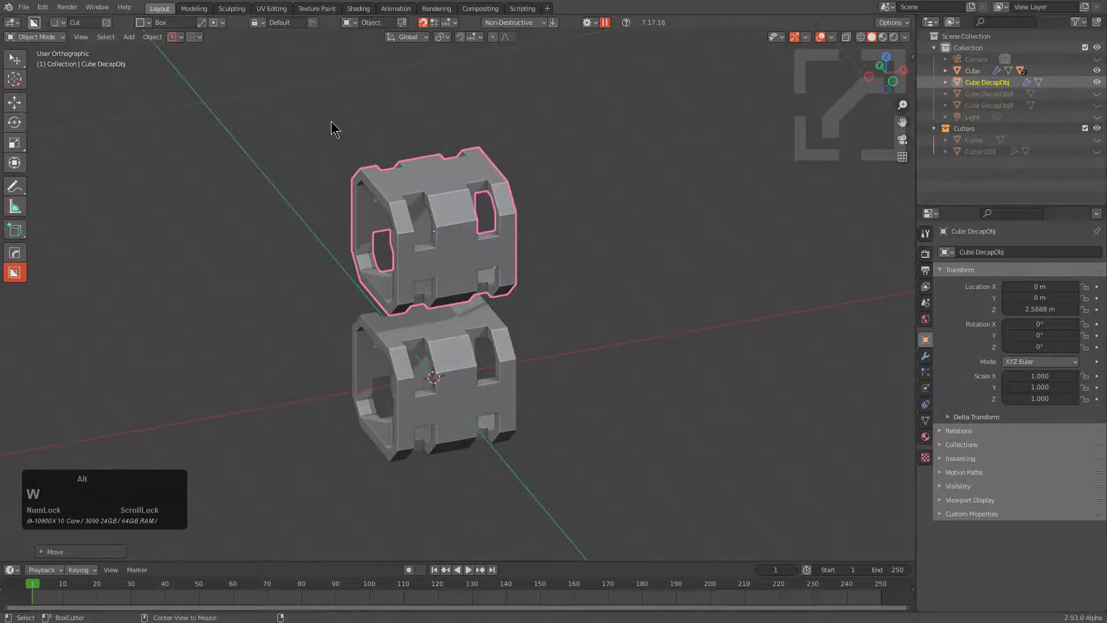
{"action": "left_click", "coordinate": [482, 231], "text": "ctrl"}
{"action": "left_click", "coordinate": [482, 232]}
{"action": "key", "text": "ctrl+z"}
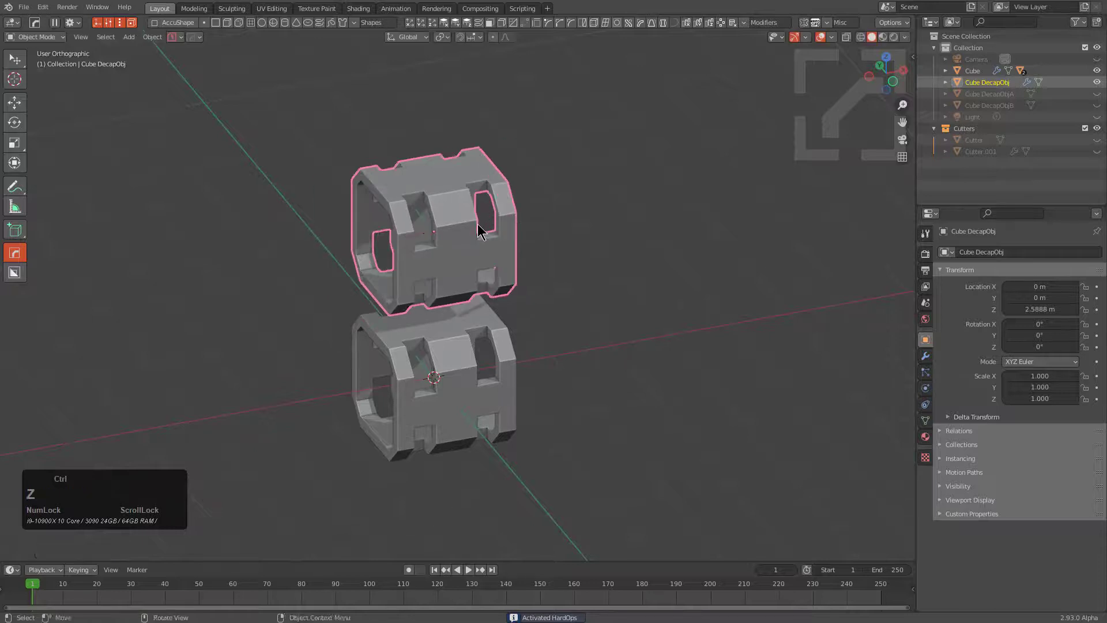
{"action": "left_click_drag", "start_coordinate": [482, 232], "coordinate": [625, 213]}
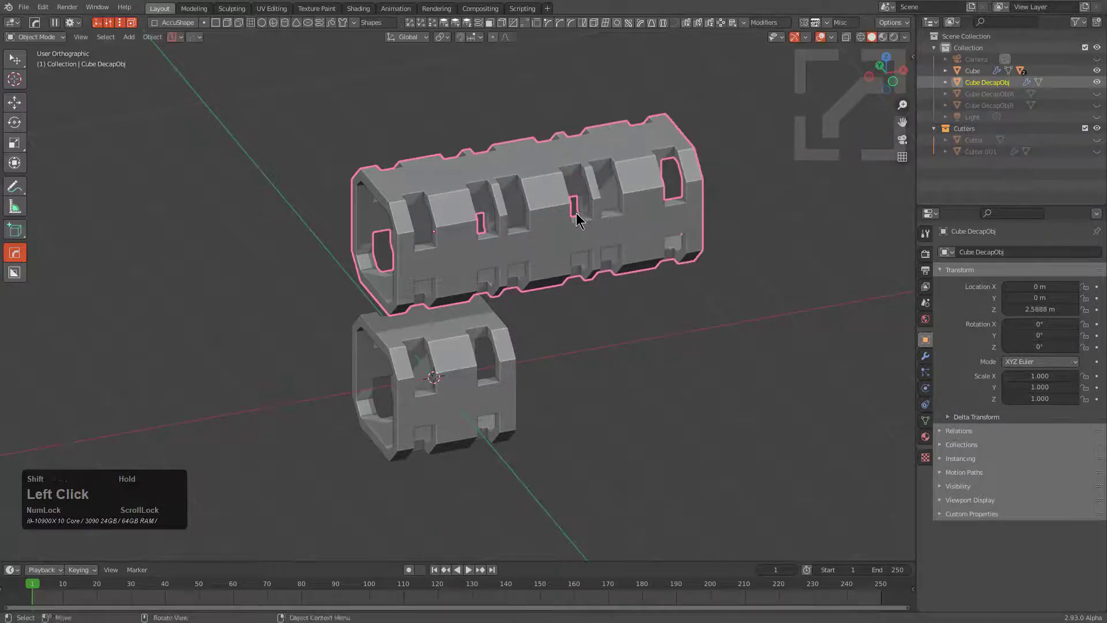
{"action": "left_click_drag", "start_coordinate": [496, 222], "coordinate": [618, 214], "text": "ctrl"}
{"action": "key", "text": "ctrl+z"}
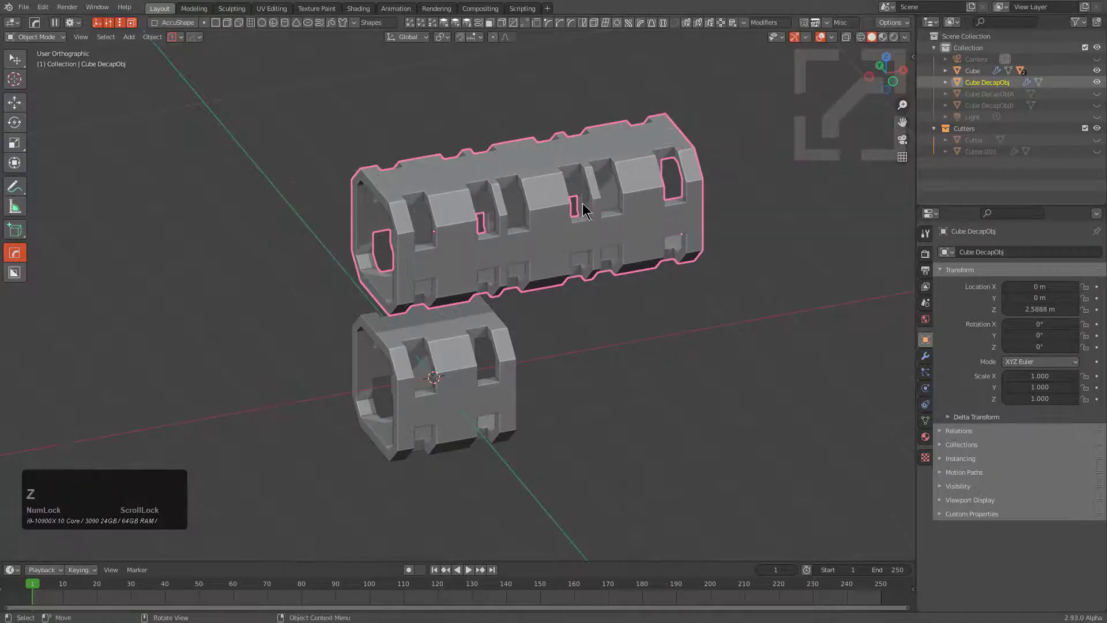
{"action": "key", "text": "q"}
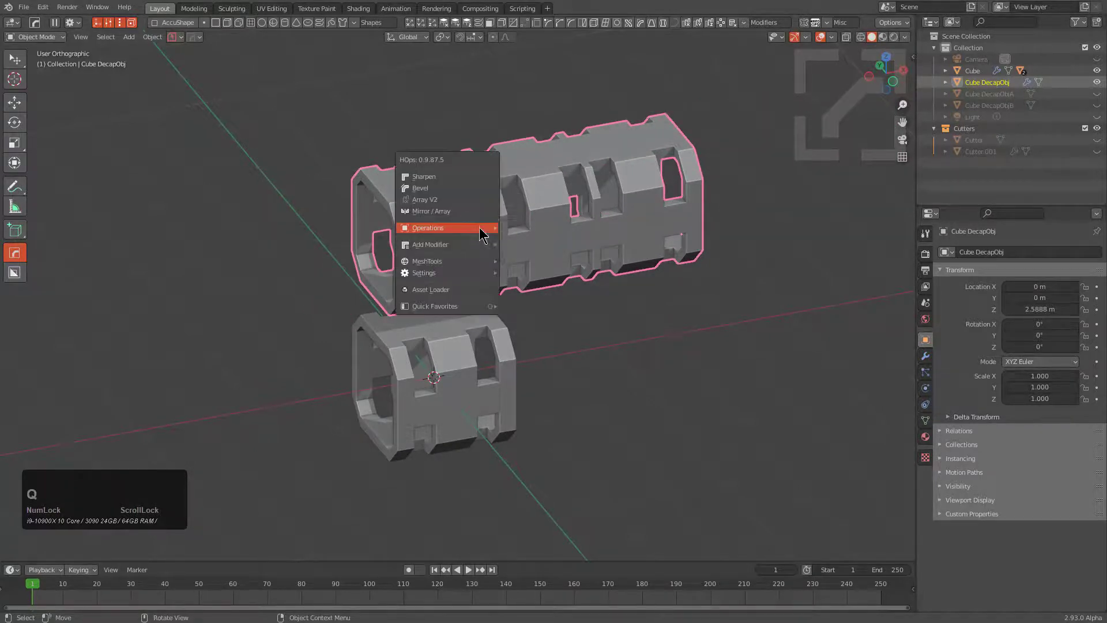
{"action": "left_click", "coordinate": [462, 199]}
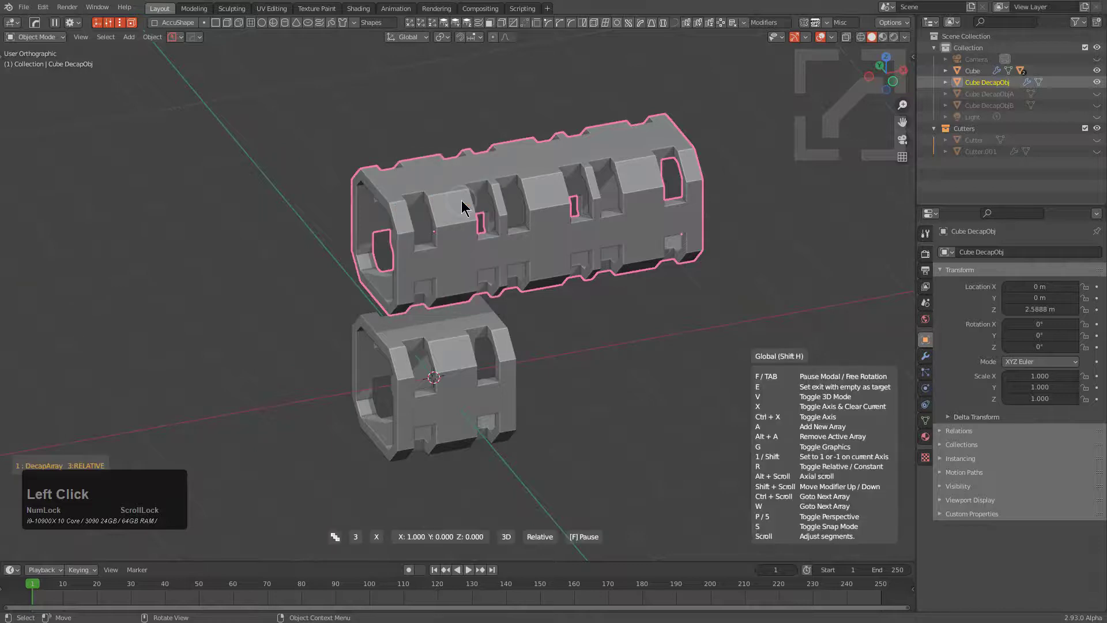
{"action": "scroll", "coordinate": [461, 200], "scroll_direction": "up", "scroll_amount": 5}
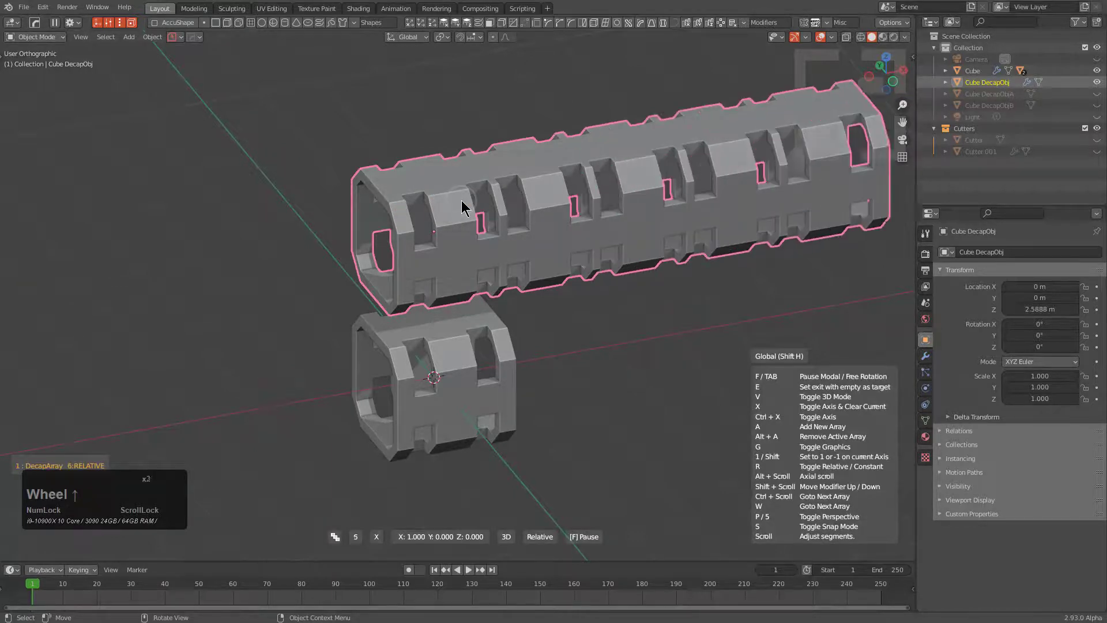
{"action": "scroll", "coordinate": [461, 199], "scroll_direction": "up", "scroll_amount": 5}
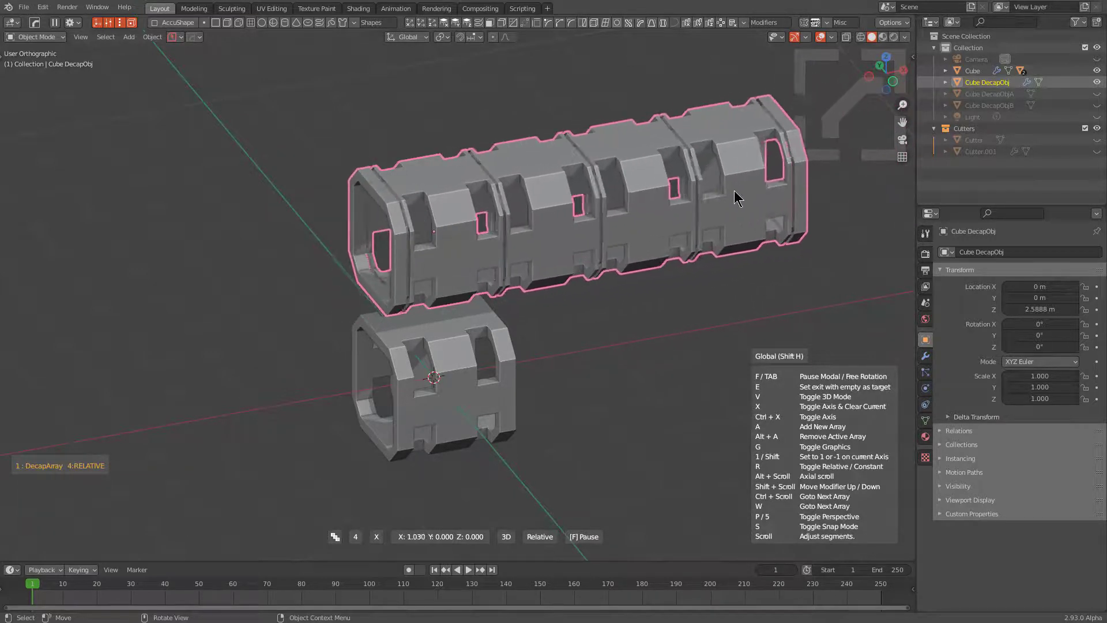
{"action": "right_click", "coordinate": [559, 183]}
Step: Run Array V2 on the decap object, vary its array count, and settle on 4 copies along X
{"action": "left_click", "coordinate": [422, 250]}
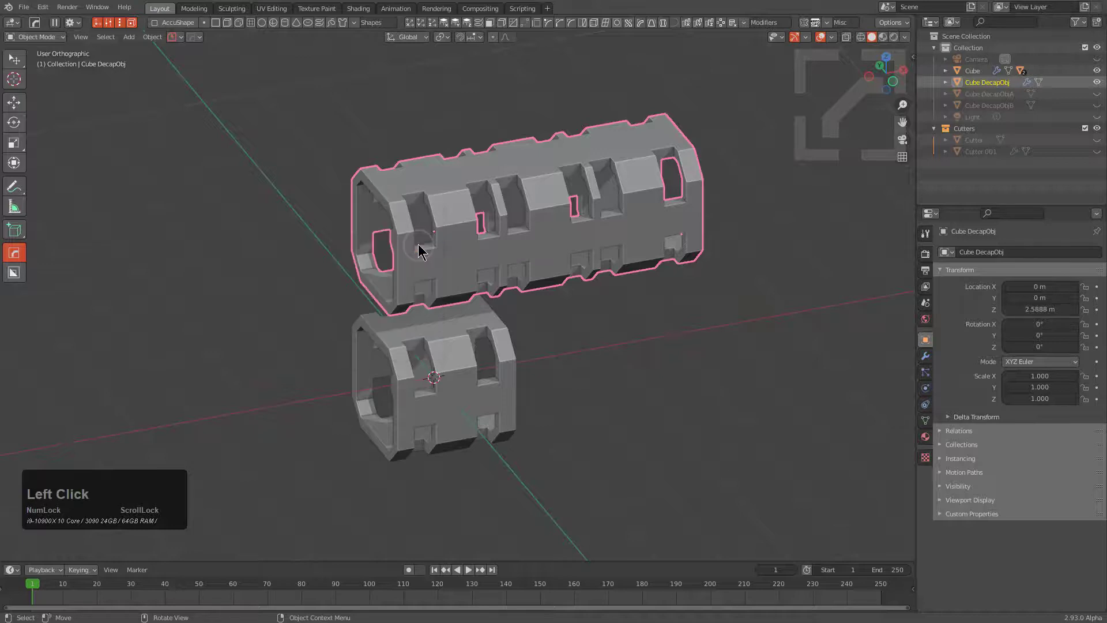
{"action": "scroll", "coordinate": [420, 250], "scroll_direction": "down", "scroll_amount": 2}
{"action": "scroll", "coordinate": [420, 250], "scroll_direction": "down", "scroll_amount": 2}
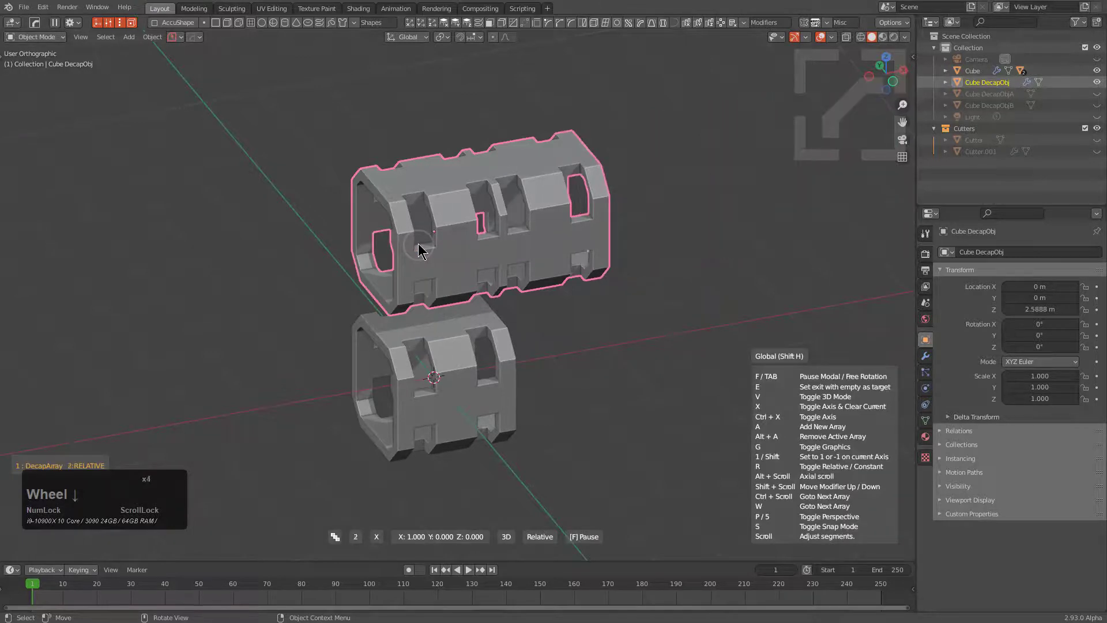
{"action": "scroll", "coordinate": [420, 250], "scroll_direction": "up", "scroll_amount": 1}
{"action": "scroll", "coordinate": [420, 250], "scroll_direction": "down", "scroll_amount": 1}
{"action": "scroll", "coordinate": [419, 245], "scroll_direction": "up", "scroll_amount": 6}
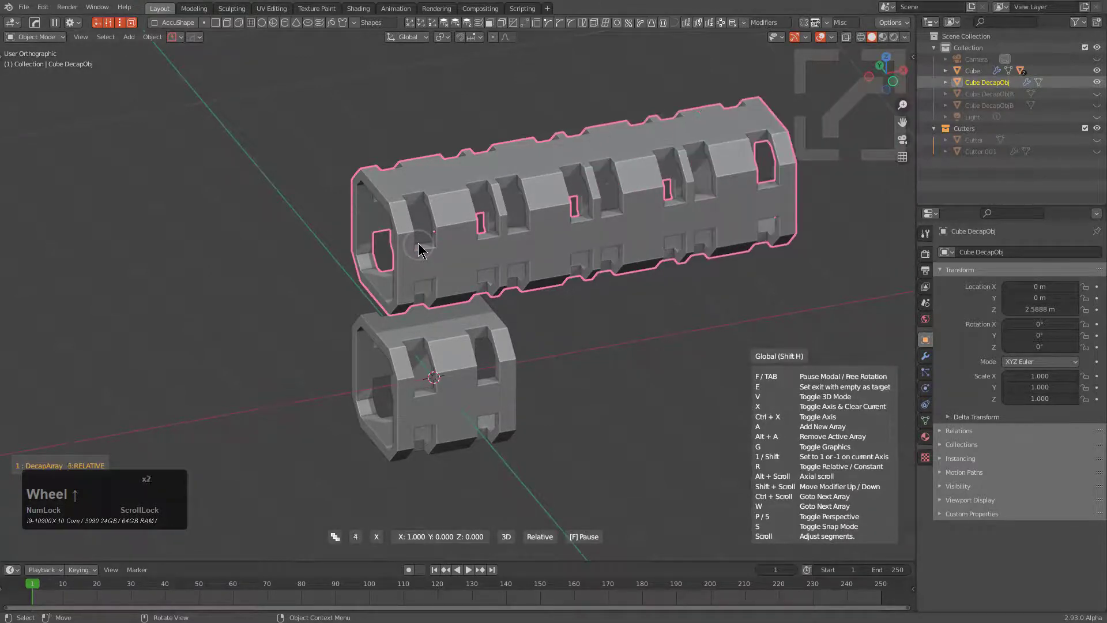
{"action": "scroll", "coordinate": [421, 239], "scroll_direction": "down", "scroll_amount": 5}
{"action": "scroll", "coordinate": [421, 244], "scroll_direction": "up", "scroll_amount": 1}
{"action": "left_click", "coordinate": [421, 238]}
Step: Open the HardOps Helper and show the decap object's modifier settings
{"action": "key", "text": "ctrl+grave"}
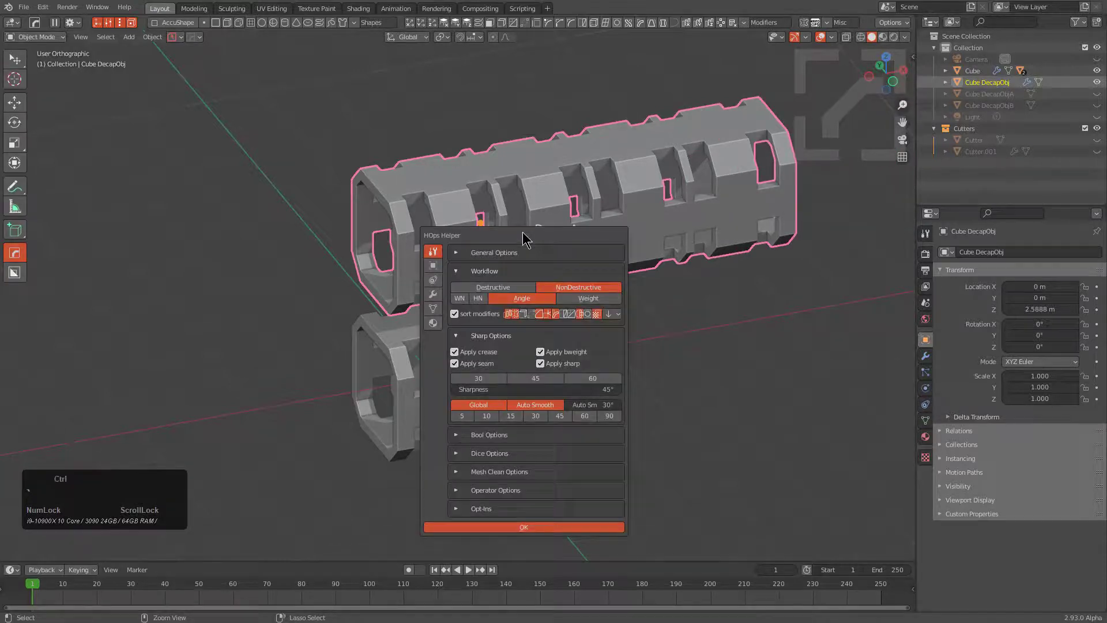
{"action": "left_click", "coordinate": [439, 296]}
{"action": "left_click", "coordinate": [453, 268]}
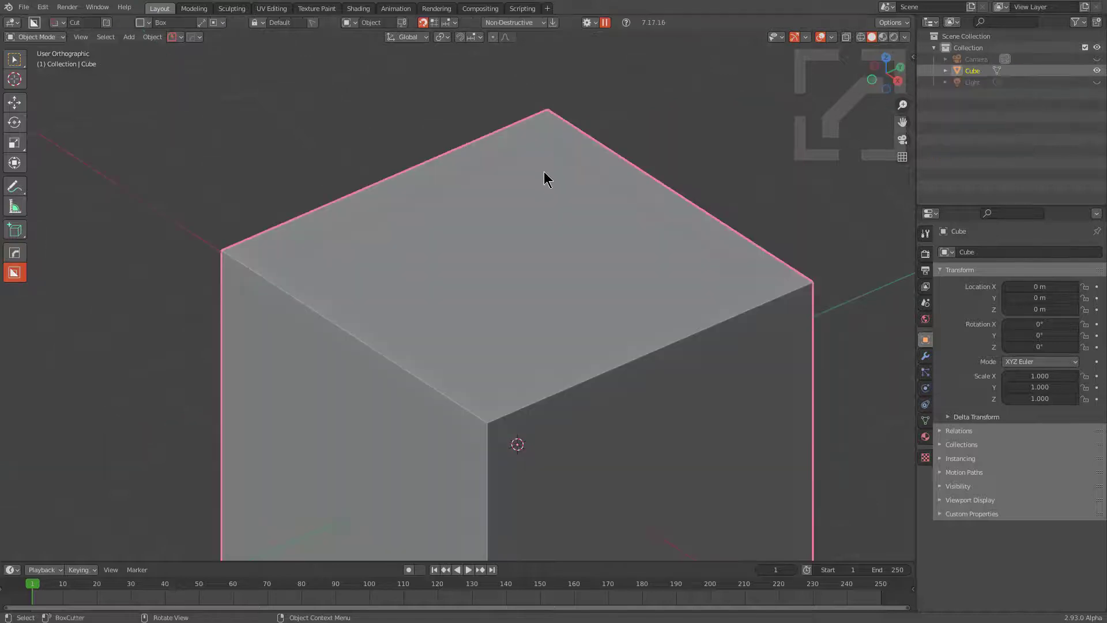
Step: Cut a small box pocket about 0.09 deep in the cube's top-face corner and array its cutter along X, 7 copies about -0.28 apart
{"action": "left_click_drag", "start_coordinate": [544, 116], "coordinate": [541, 154]}
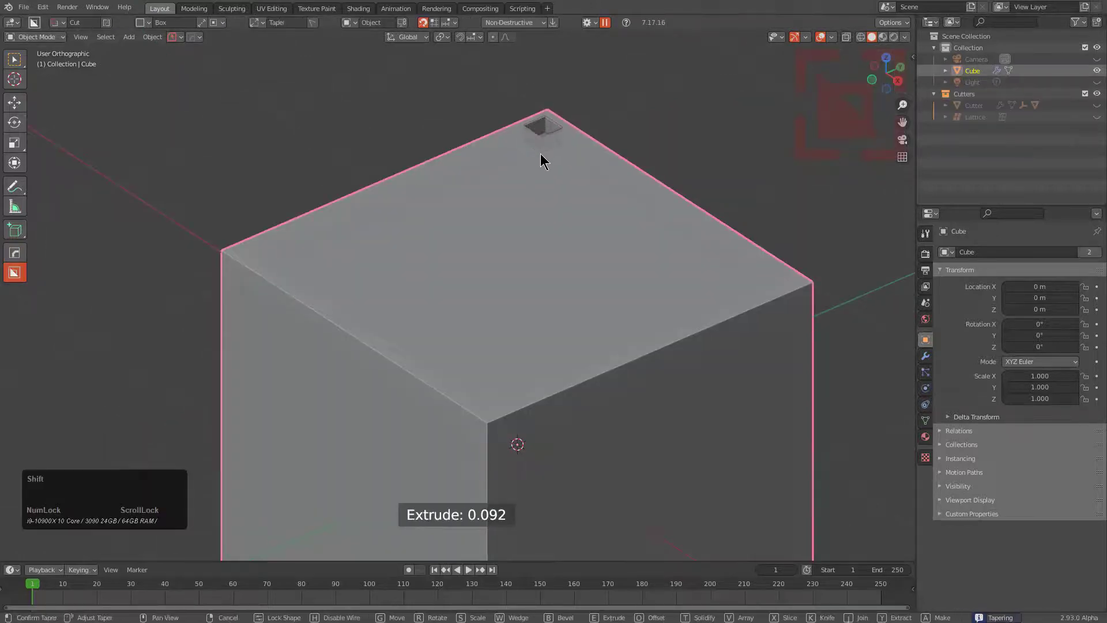
{"action": "left_click", "coordinate": [541, 153]}
{"action": "key", "text": "q"}
{"action": "left_click", "coordinate": [519, 129]}
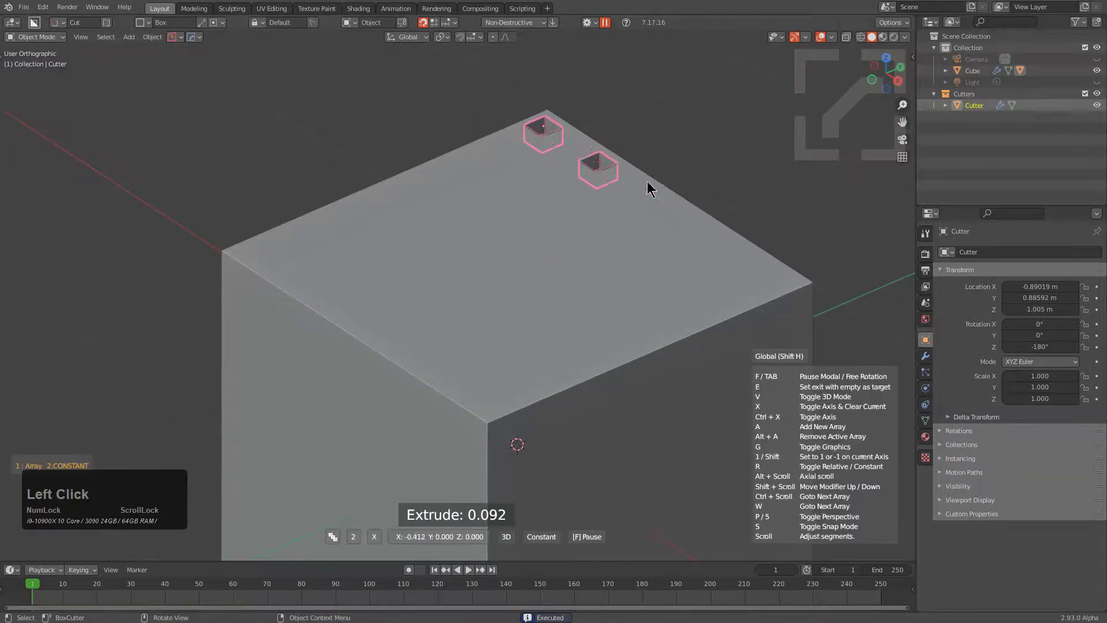
{"action": "scroll", "coordinate": [770, 277], "scroll_direction": "up", "scroll_amount": 4}
{"action": "scroll", "coordinate": [770, 276], "scroll_direction": "up", "scroll_amount": 3}
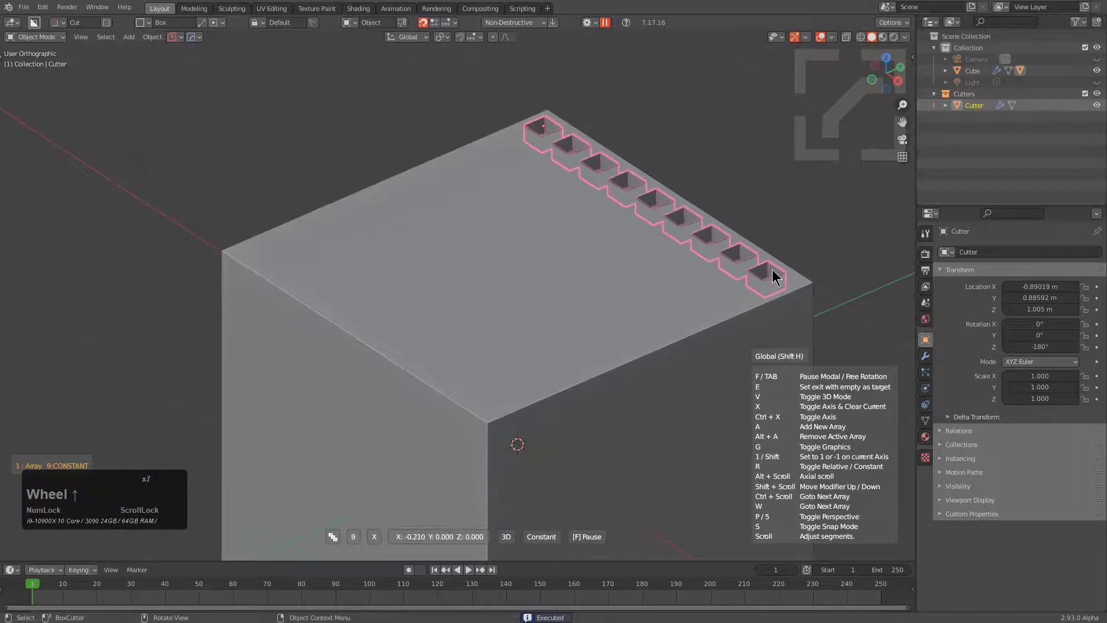
{"action": "scroll", "coordinate": [762, 270], "scroll_direction": "down", "scroll_amount": 2}
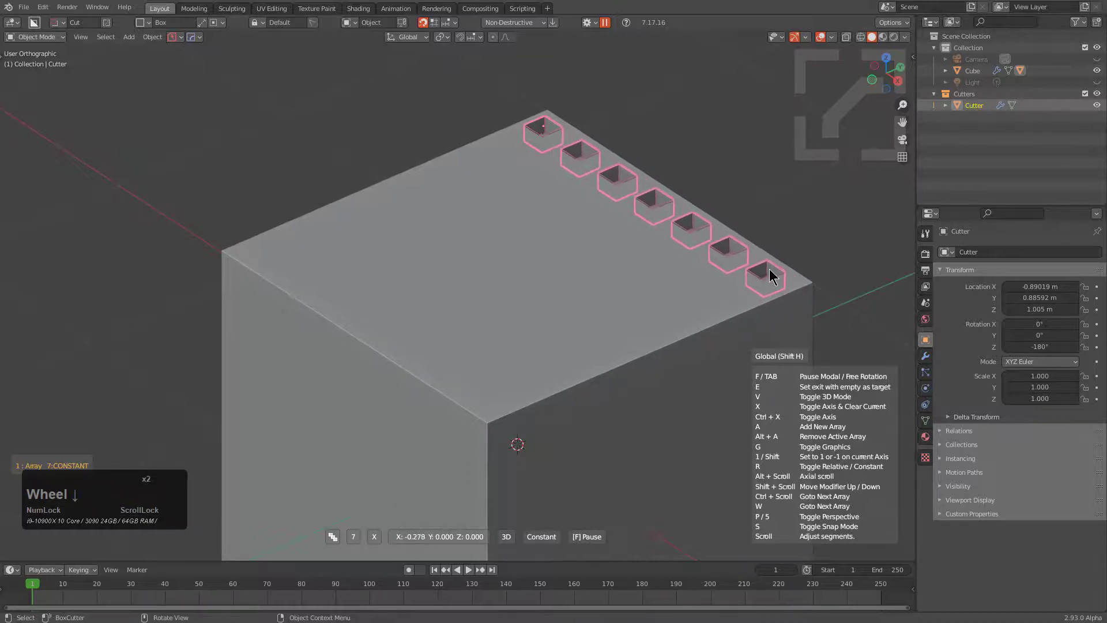
{"action": "left_click", "coordinate": [773, 275]}
Step: Add a second new array to the cutter along Y with 10 copies about 0.19 apart, and deselect everything
{"action": "scroll", "coordinate": [722, 228], "scroll_direction": "down", "scroll_amount": 1}
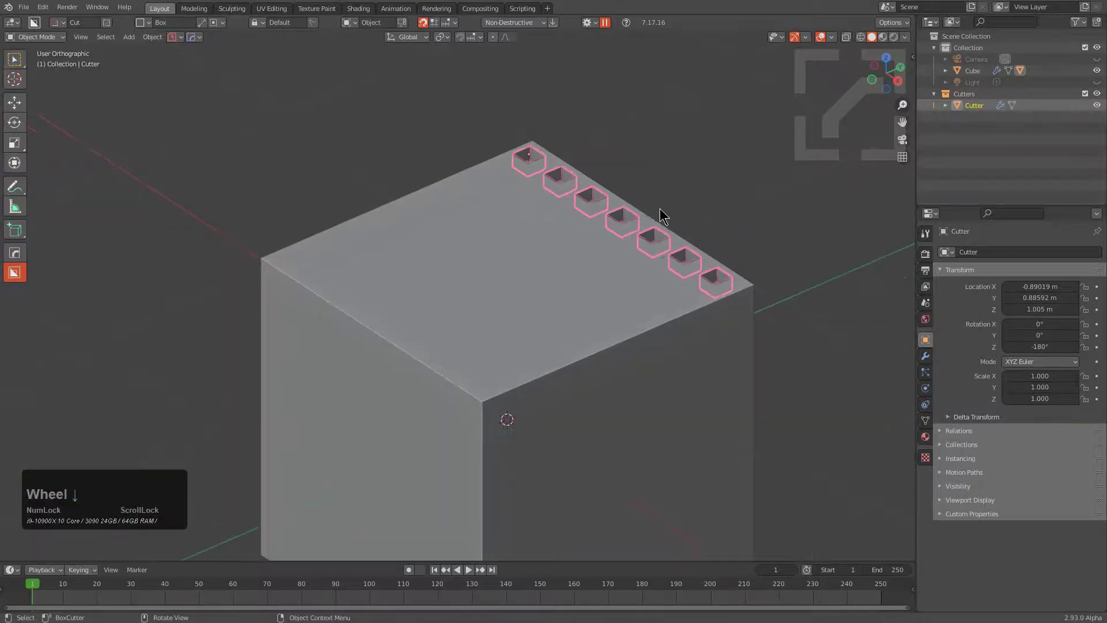
{"action": "key", "text": "q"}
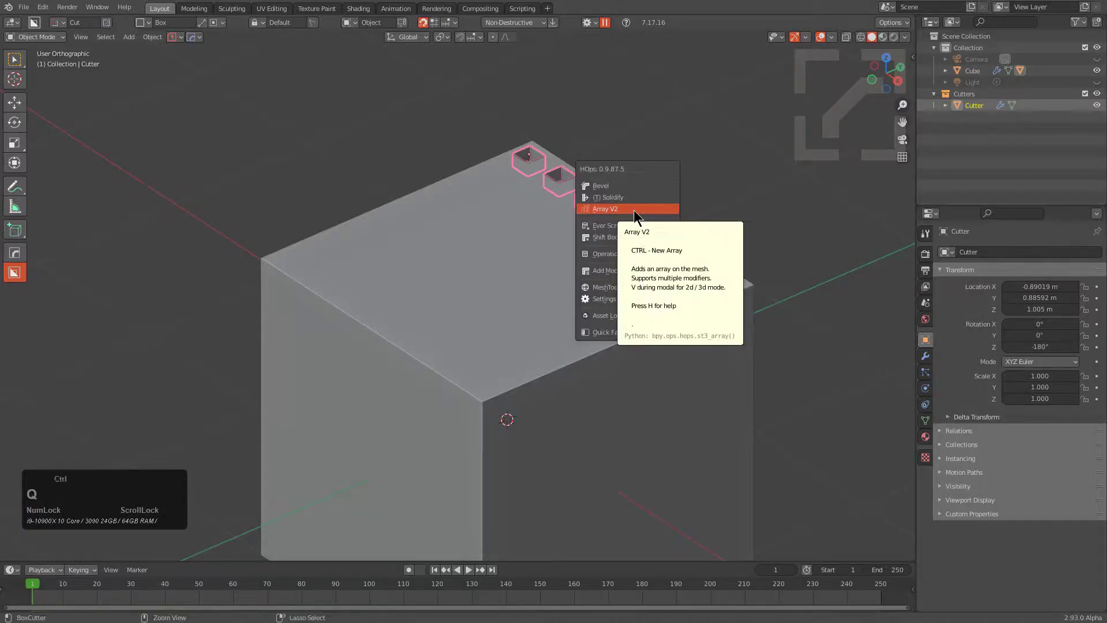
{"action": "left_click", "coordinate": [634, 210]}
{"action": "scroll", "coordinate": [438, 304], "scroll_direction": "down", "scroll_amount": 1}
{"action": "scroll", "coordinate": [450, 309], "scroll_direction": "up", "scroll_amount": 1}
{"action": "scroll", "coordinate": [449, 308], "scroll_direction": "up", "scroll_amount": 8}
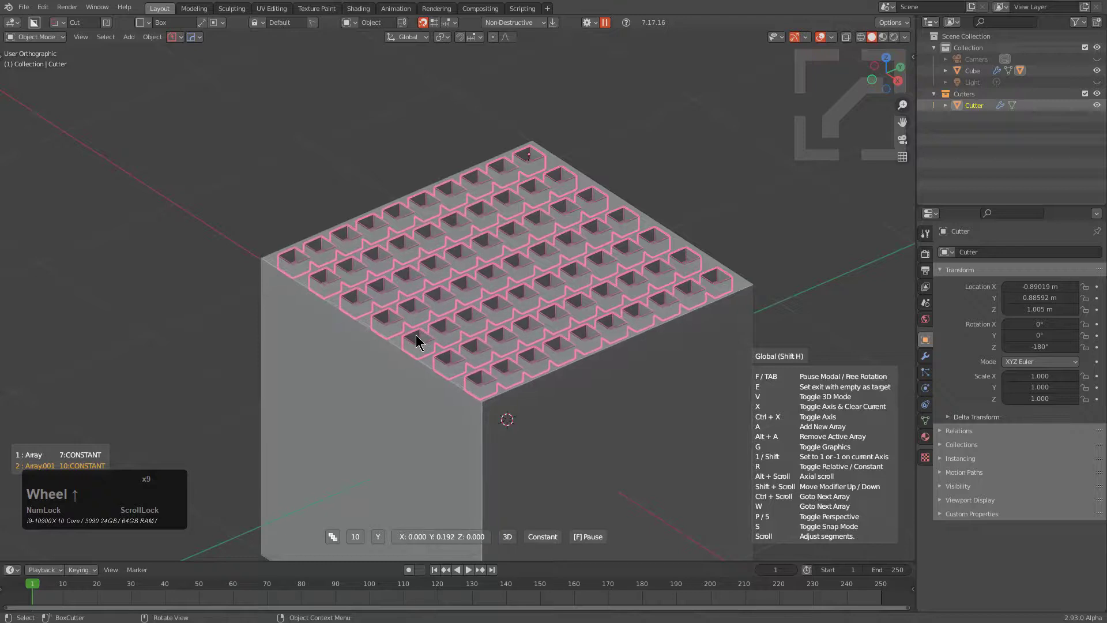
{"action": "left_click", "coordinate": [423, 337]}
{"action": "key", "text": "a"}
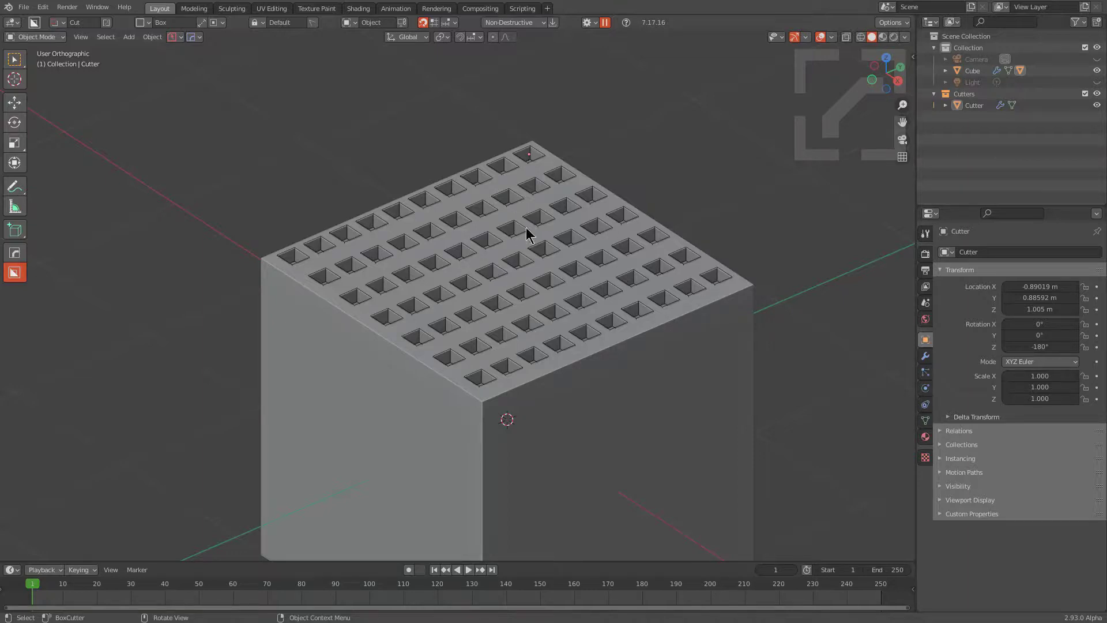
Step: Select the box cutter, run Array V2 on it, and move the X array below the Y array in the modifier order
{"action": "left_click", "coordinate": [543, 189]}
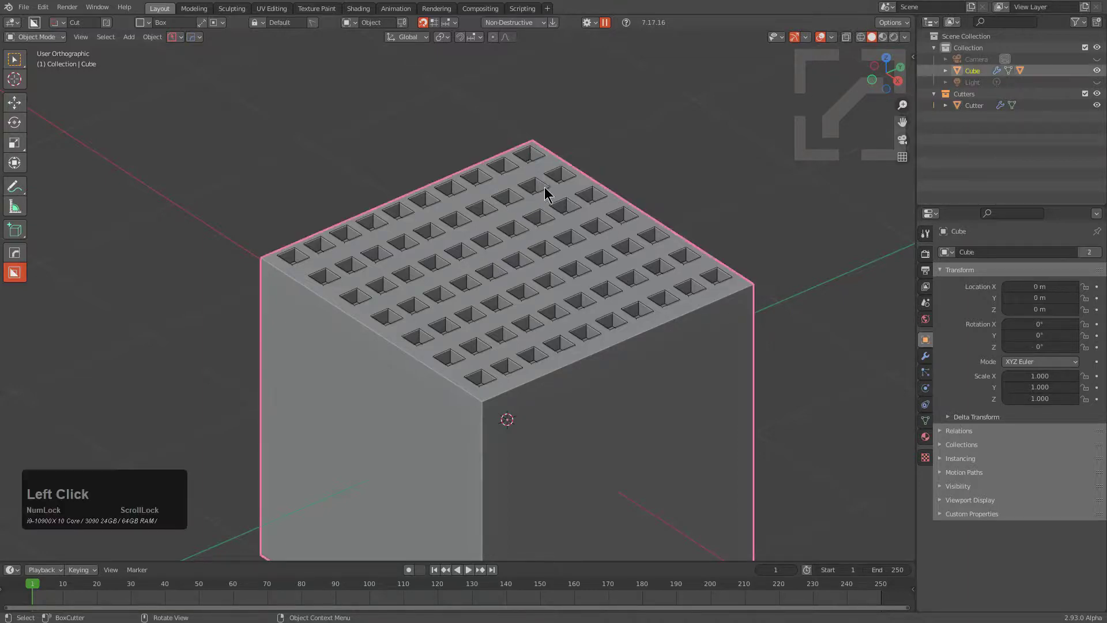
{"action": "left_click", "coordinate": [548, 190]}
{"action": "key", "text": "q"}
{"action": "left_click", "coordinate": [607, 188]}
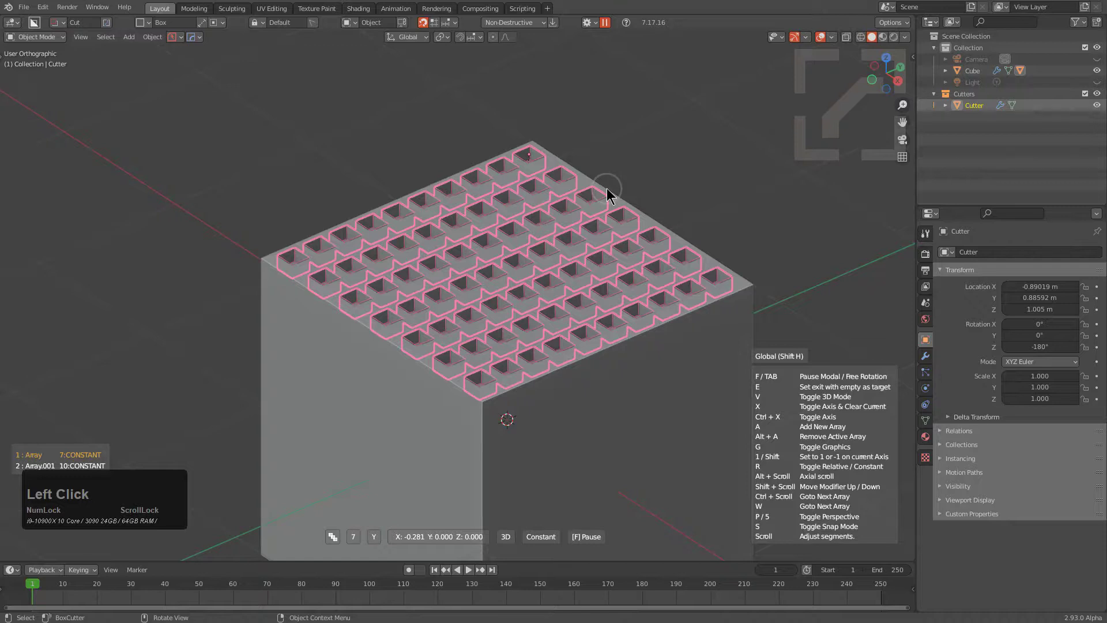
{"action": "scroll", "coordinate": [606, 188], "scroll_direction": "down", "scroll_amount": 5}
{"action": "scroll", "coordinate": [606, 188], "scroll_direction": "up", "scroll_amount": 4}
{"action": "scroll", "coordinate": [607, 188], "scroll_direction": "down", "scroll_amount": 1, "text": "shift"}
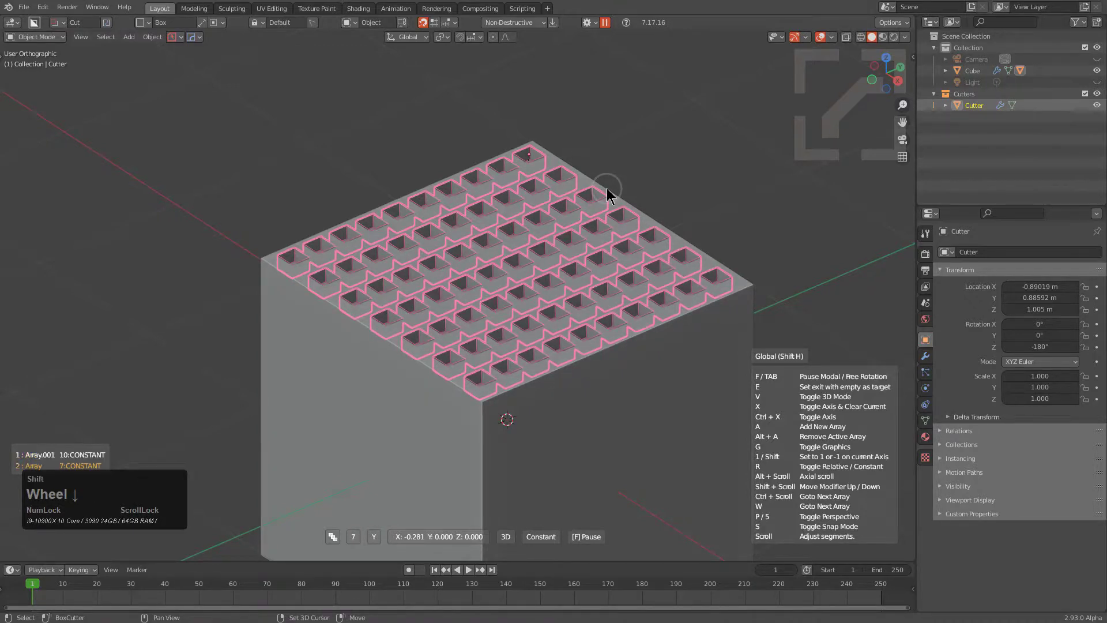
Step: Vary the X array's copy count up and down, and return it to 7
{"action": "scroll", "coordinate": [606, 188], "scroll_direction": "up", "scroll_amount": 3}
{"action": "scroll", "coordinate": [606, 188], "scroll_direction": "down", "scroll_amount": 6}
{"action": "scroll", "coordinate": [606, 188], "scroll_direction": "up", "scroll_amount": 2}
{"action": "scroll", "coordinate": [606, 188], "scroll_direction": "up", "scroll_amount": 1}
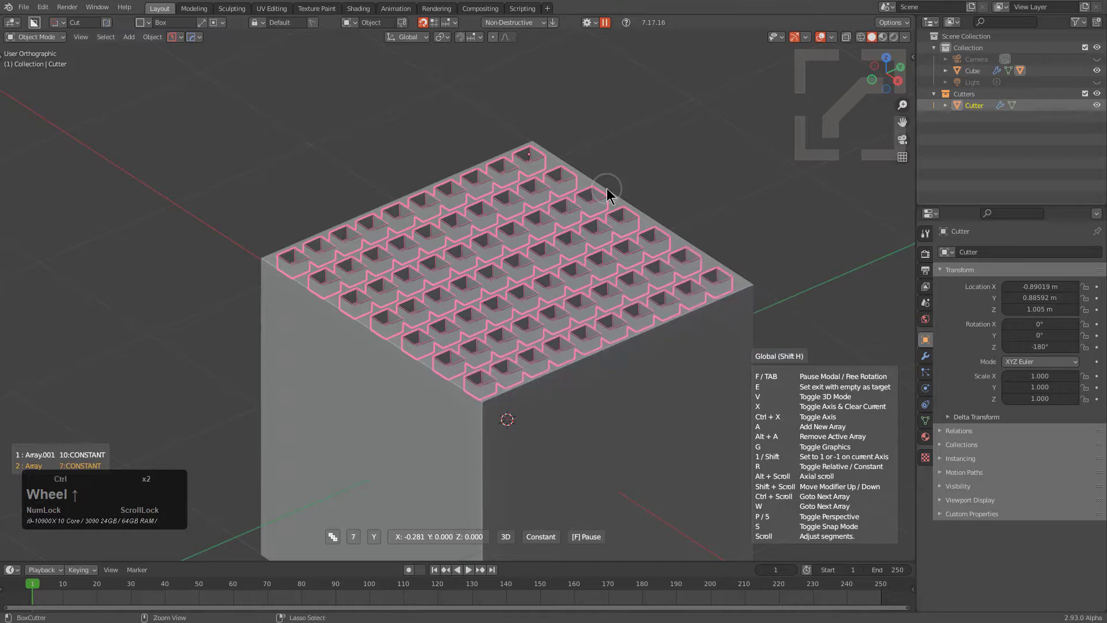
Step: Switch to the Y array, lower and raise its copy count repeatedly, and return it to 10
{"action": "scroll", "coordinate": [606, 188], "scroll_direction": "up", "scroll_amount": 1, "text": "ctrl"}
{"action": "scroll", "coordinate": [607, 188], "scroll_direction": "down", "scroll_amount": 7}
{"action": "scroll", "coordinate": [607, 188], "scroll_direction": "up", "scroll_amount": 7}
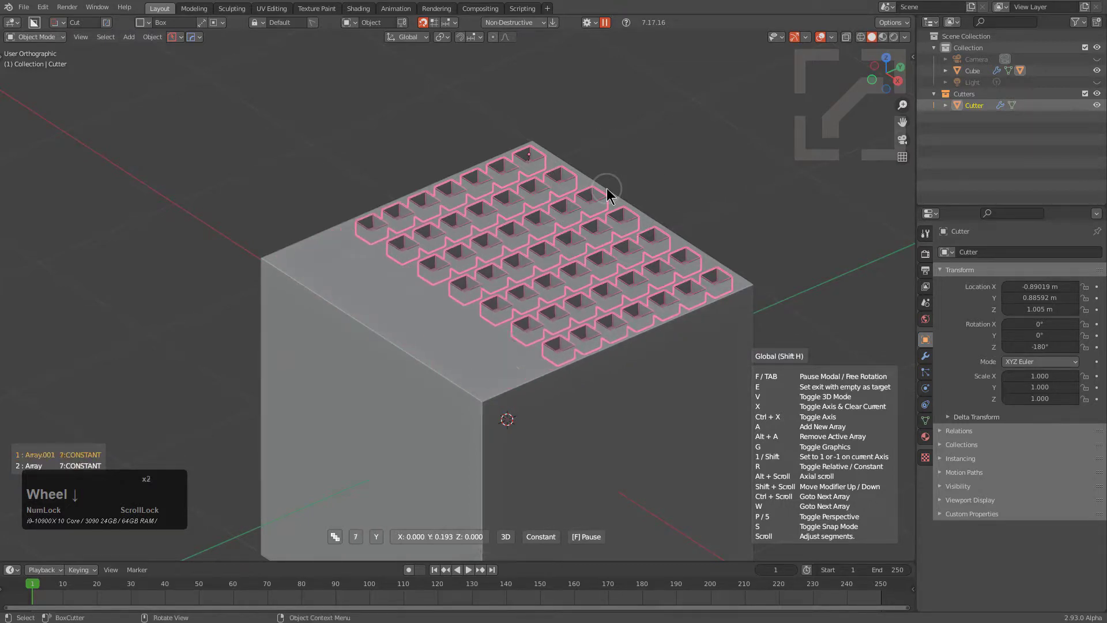
{"action": "scroll", "coordinate": [606, 188], "scroll_direction": "down", "scroll_amount": 7}
{"action": "scroll", "coordinate": [607, 188], "scroll_direction": "up", "scroll_amount": 7}
{"action": "scroll", "coordinate": [607, 188], "scroll_direction": "down", "scroll_amount": 7}
{"action": "scroll", "coordinate": [607, 188], "scroll_direction": "up", "scroll_amount": 7}
Step: Switch back to the X array, vary its count and end at 7, accept the arrays, and deselect everything
{"action": "scroll", "coordinate": [607, 189], "scroll_direction": "down", "scroll_amount": 1, "text": "ctrl"}
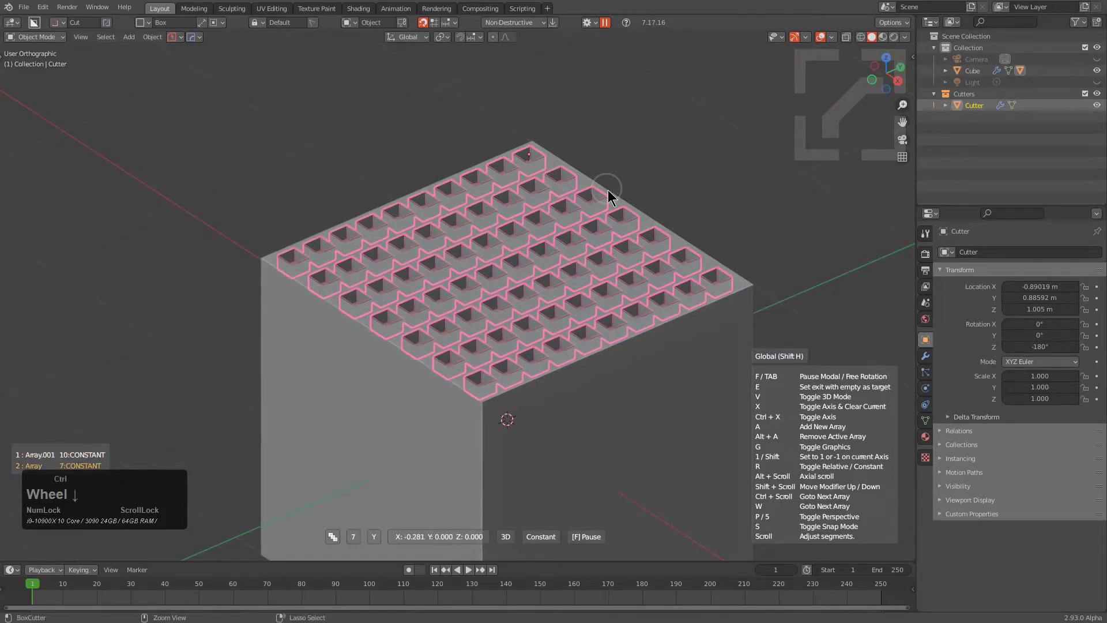
{"action": "scroll", "coordinate": [607, 190], "scroll_direction": "up", "scroll_amount": 3}
{"action": "scroll", "coordinate": [608, 190], "scroll_direction": "down", "scroll_amount": 9}
{"action": "scroll", "coordinate": [608, 190], "scroll_direction": "up", "scroll_amount": 6}
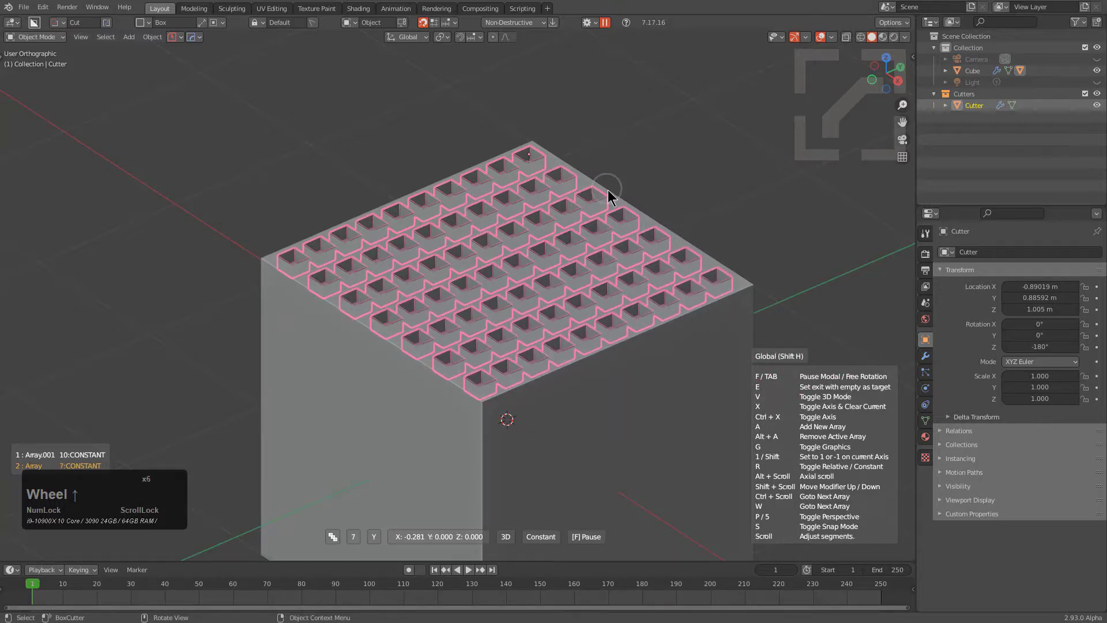
{"action": "left_click", "coordinate": [608, 195]}
{"action": "middle_click_drag", "start_coordinate": [608, 195], "coordinate": [558, 188]}
{"action": "key", "text": "a"}
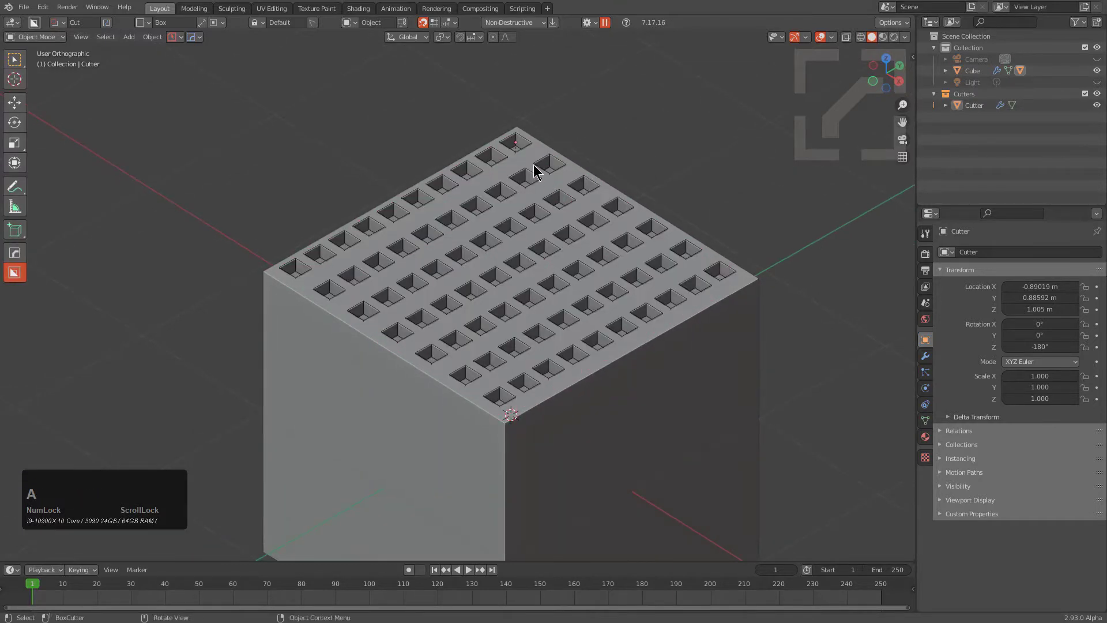
{"action": "middle_click_drag", "start_coordinate": [569, 241], "coordinate": [564, 237]}
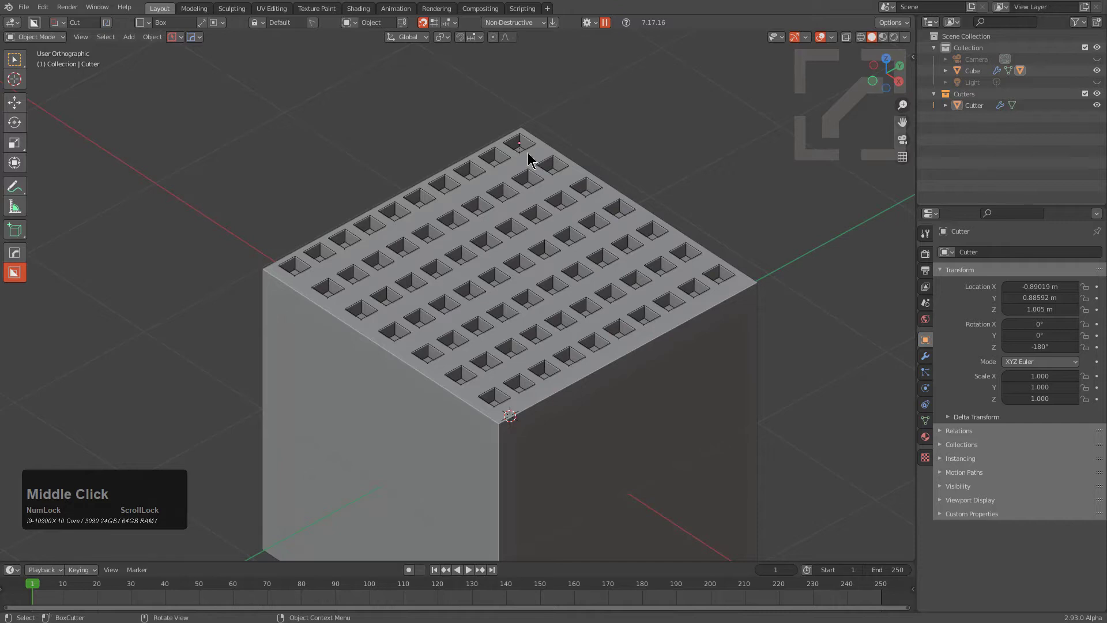